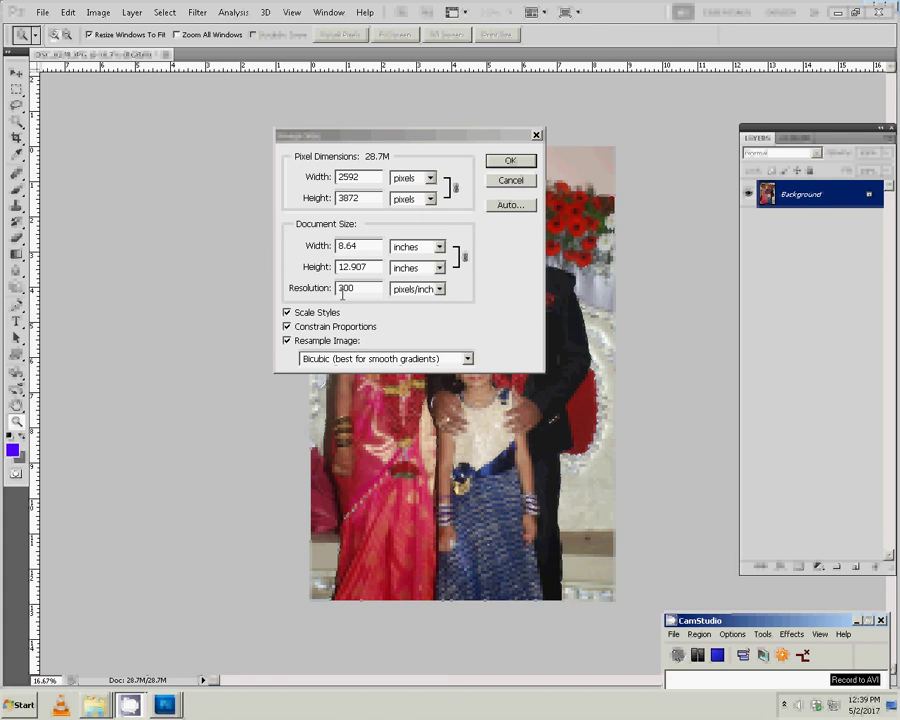
Resize the family wedding photo to 6 inches wide at 300 ppi, proportions constrained.
{"action": "left_click", "coordinate": [294, 252]}
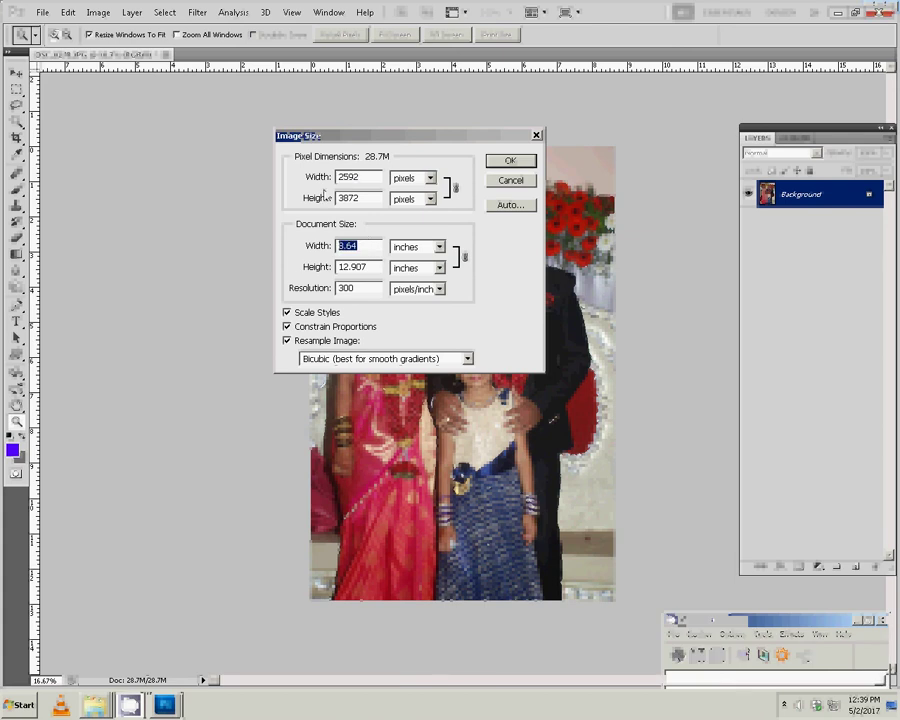
{"action": "type", "text": "6"}
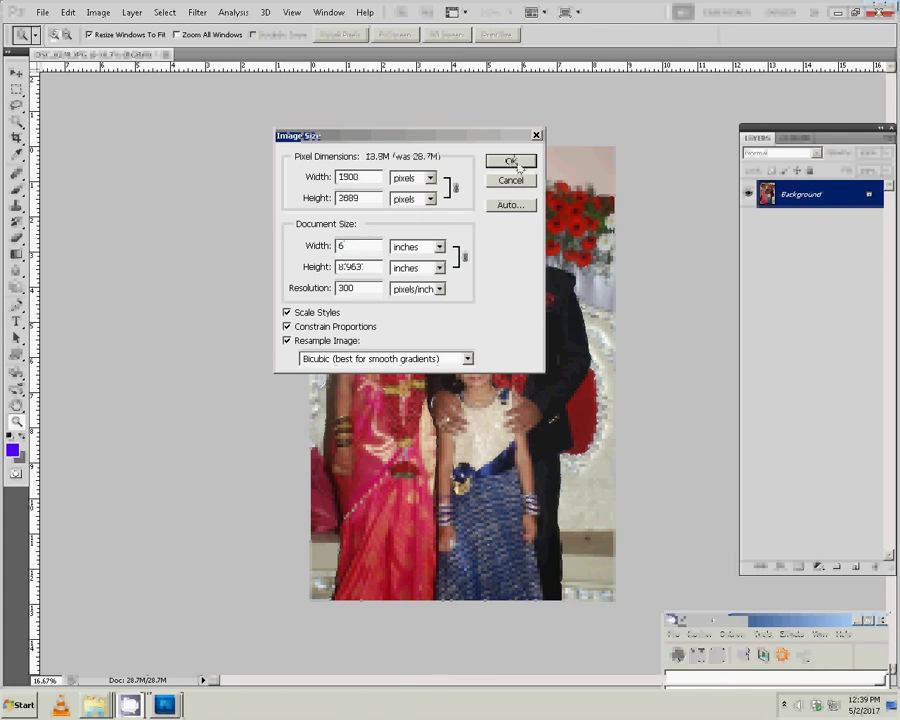
{"action": "left_click", "coordinate": [512, 162]}
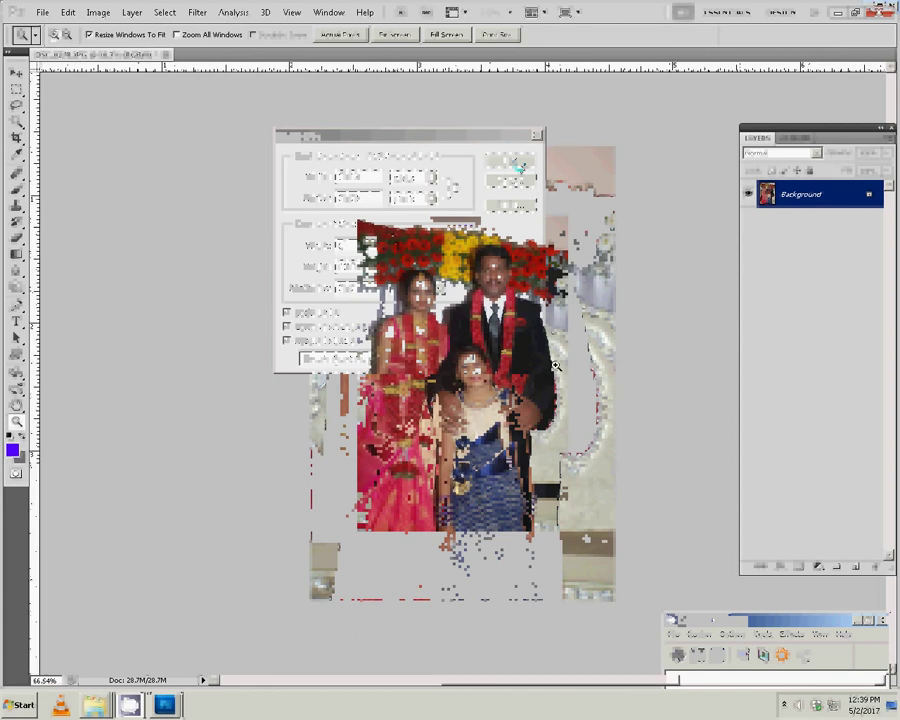
Run the Brightness correction action from the Actions panel and zoom in to check it.
{"action": "key", "text": "F9"}
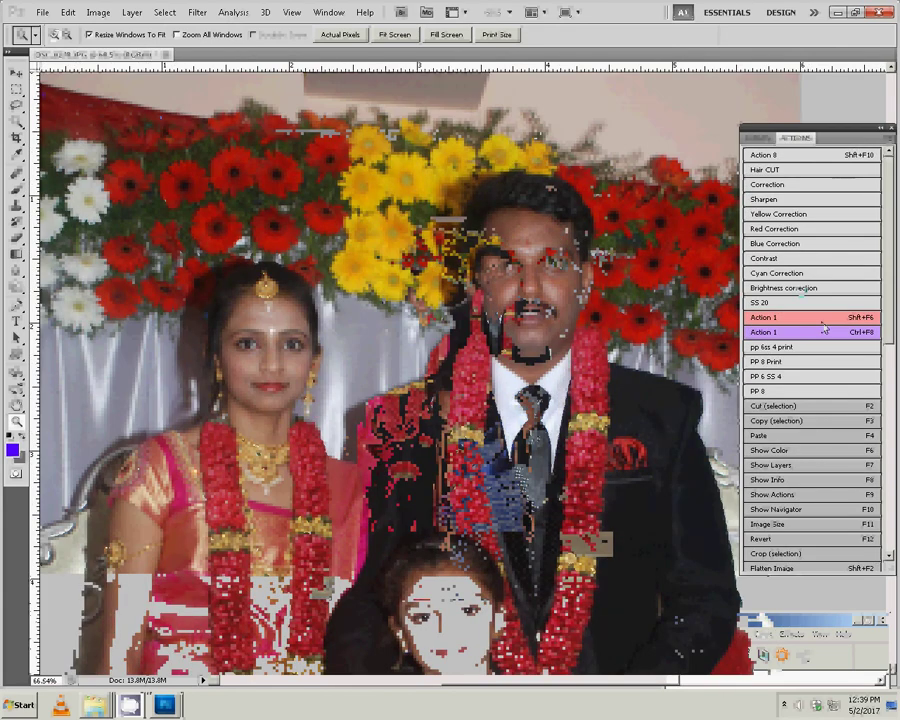
{"action": "left_click", "coordinate": [800, 288]}
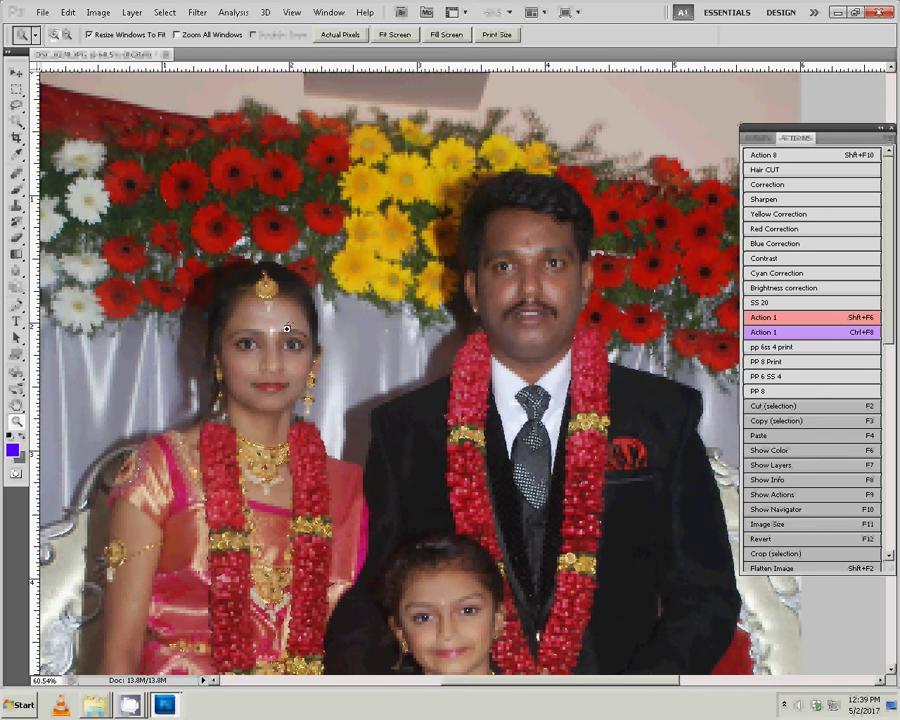
{"action": "left_click", "coordinate": [378, 330]}
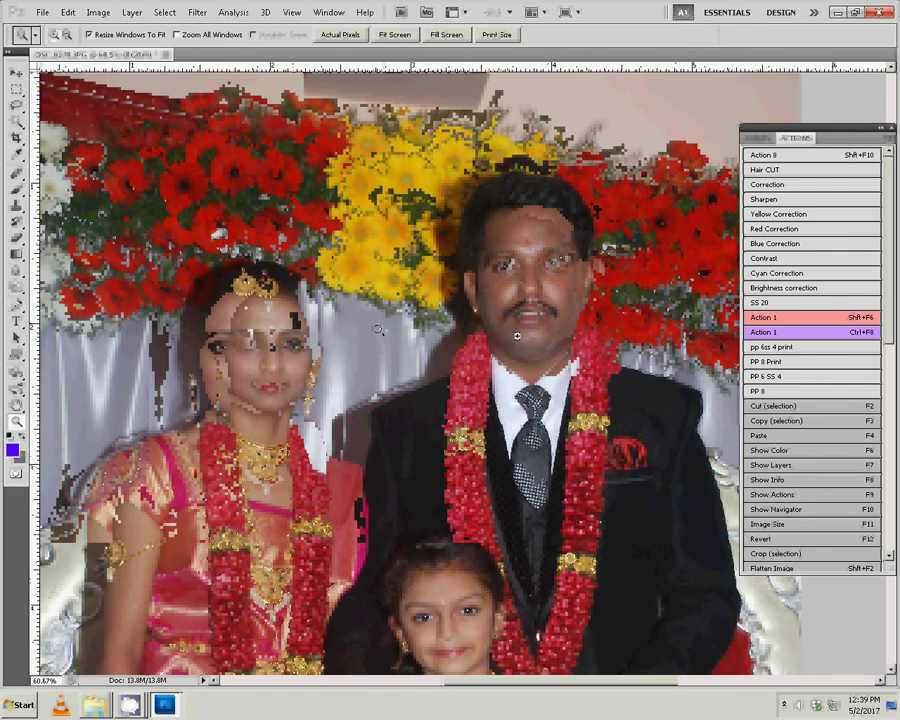
Fit the brightened photo on screen with the Zoom tool's Fit on Screen option.
{"action": "key", "text": "r"}
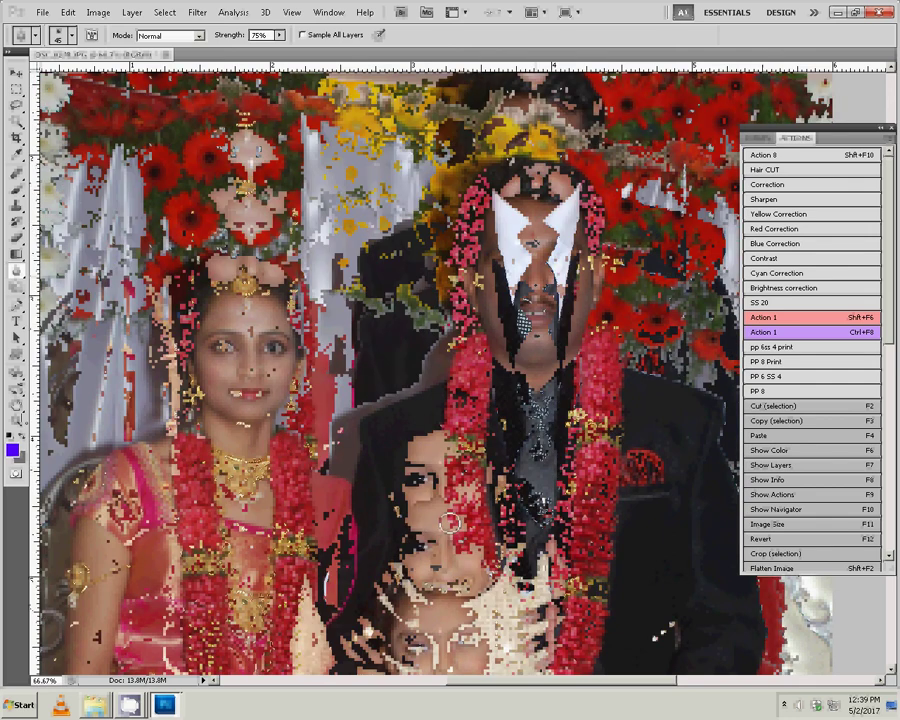
{"action": "key", "text": "z"}
{"action": "right_click", "coordinate": [385, 378]}
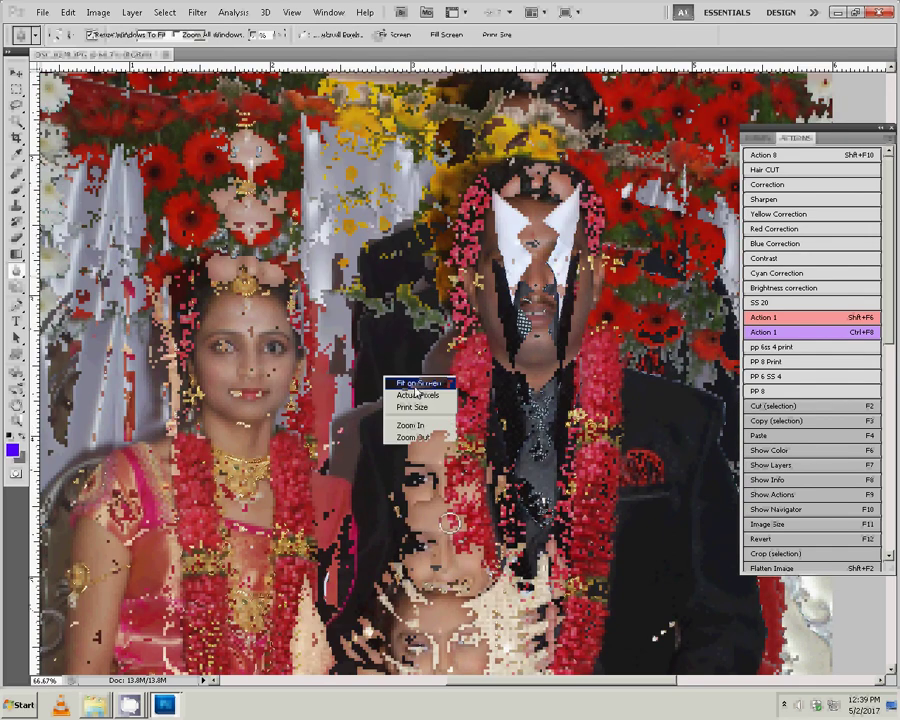
{"action": "left_click", "coordinate": [416, 384]}
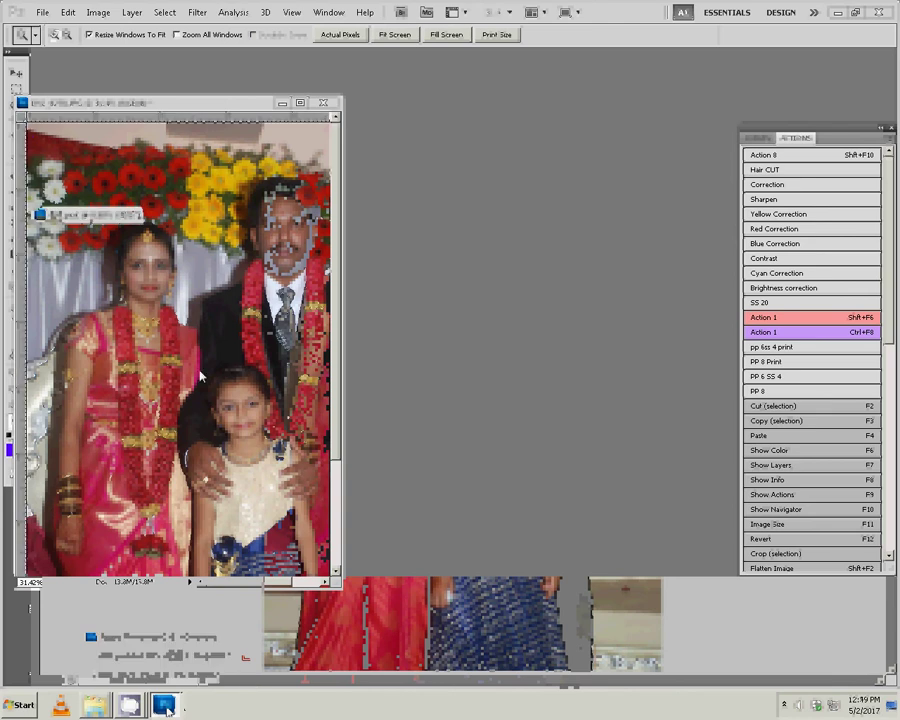
Drag the family photo onto the left end of the lilac template with the Move tool.
{"action": "left_click", "coordinate": [165, 709]}
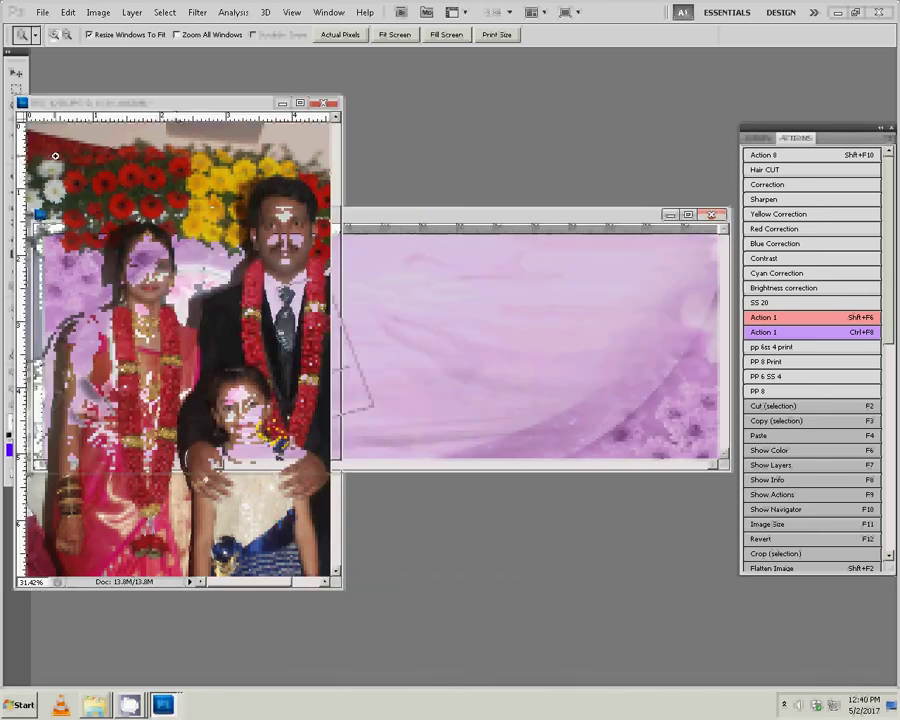
{"action": "left_click", "coordinate": [16, 73]}
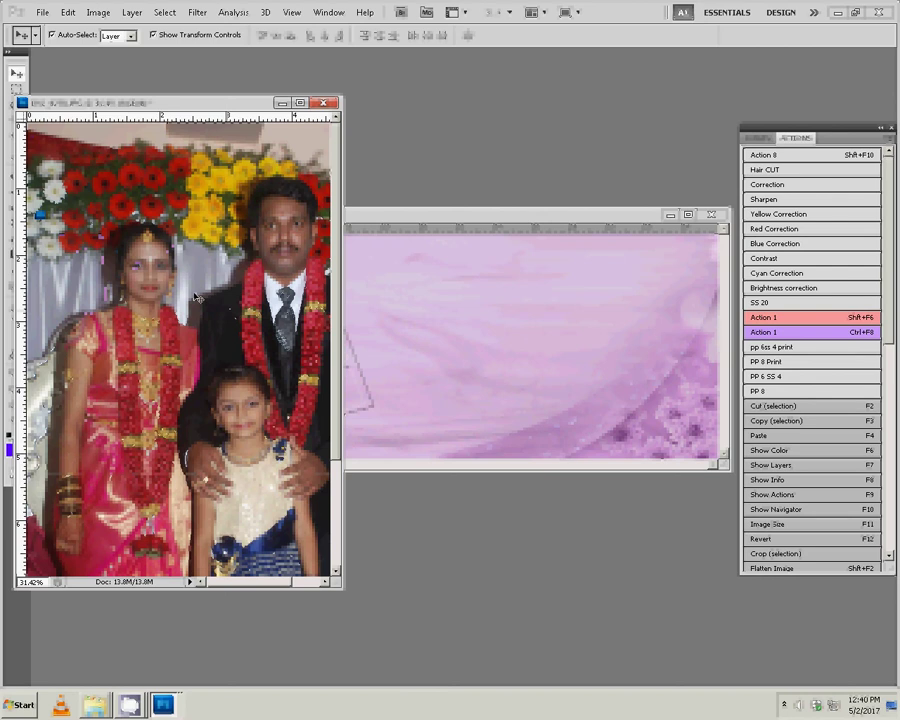
{"action": "mouse_move", "coordinate": [398, 322]}
{"action": "left_mouse_down"}
{"action": "mouse_move", "coordinate": [400, 330]}
{"action": "mouse_move", "coordinate": [127, 305]}
{"action": "left_mouse_up"}
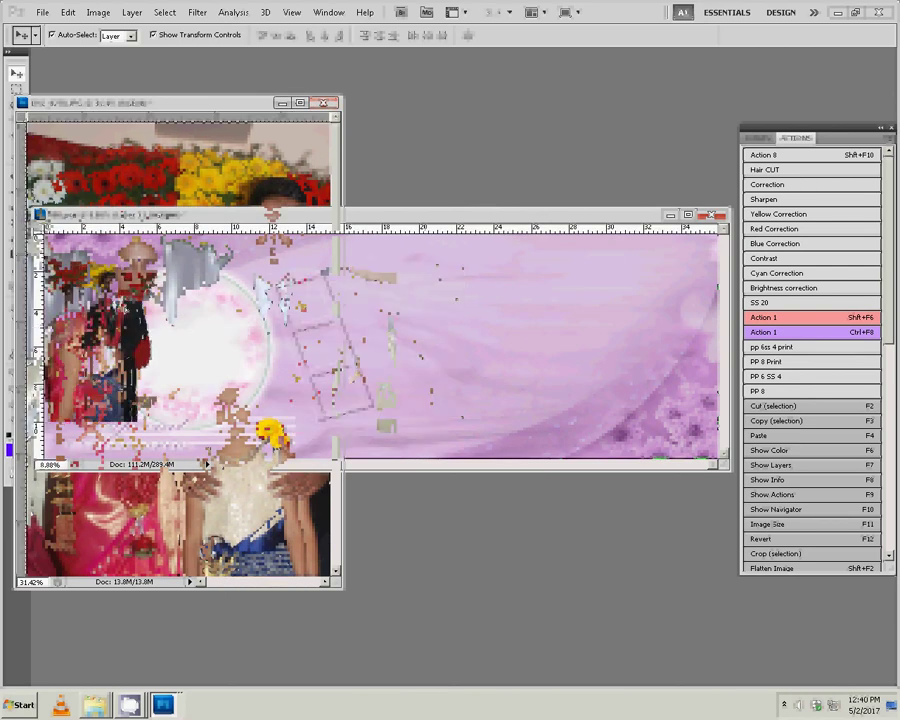
Close the original family photo without saving and open the wedding photos folder.
{"action": "key", "text": "ctrl+Tab"}
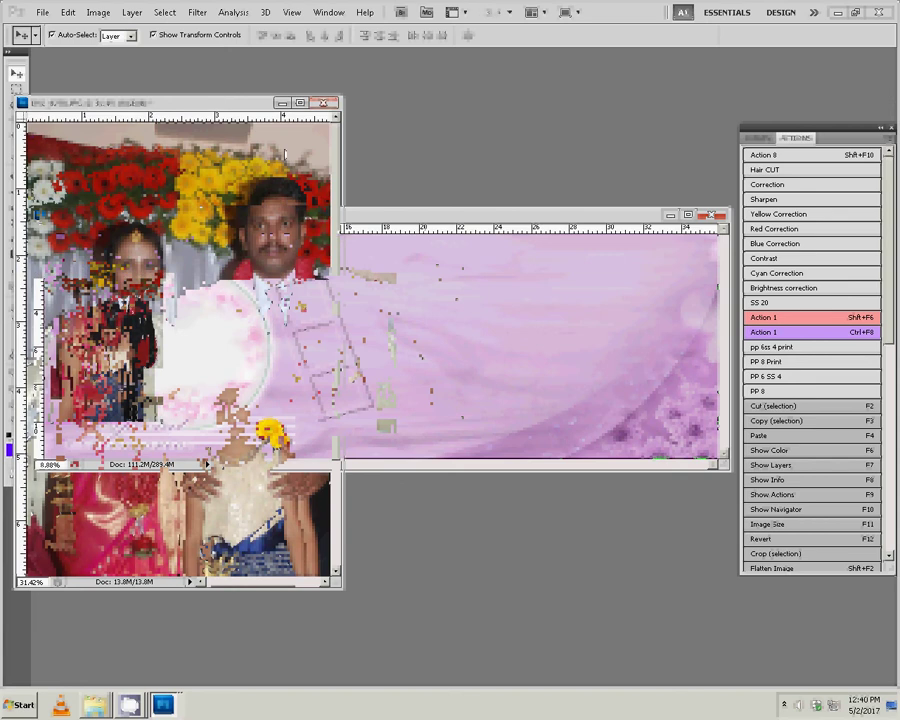
{"action": "key", "text": "ctrl+w"}
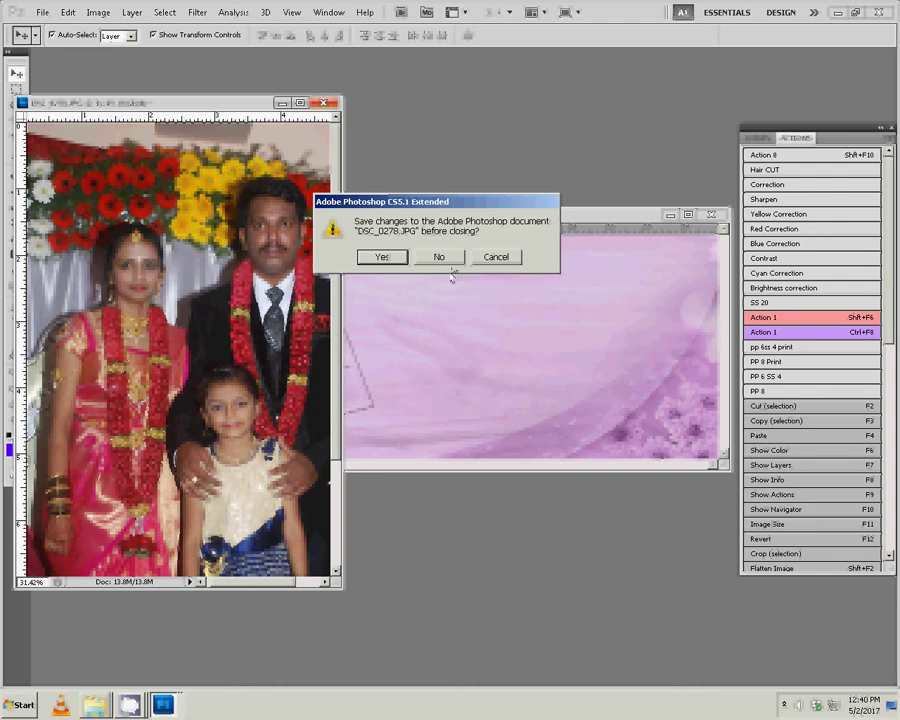
{"action": "left_click", "coordinate": [448, 259]}
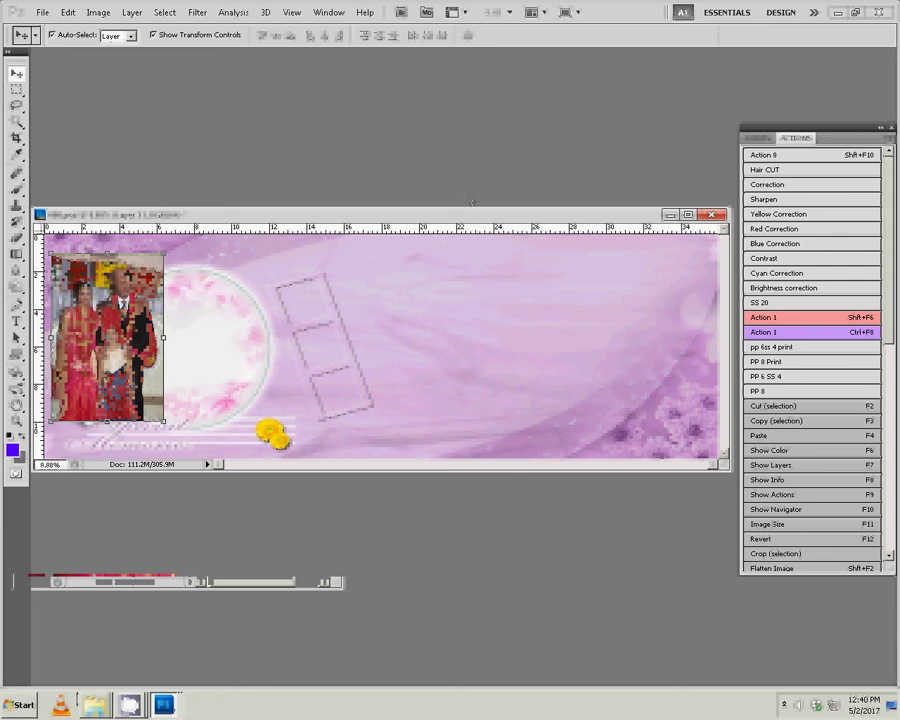
{"action": "left_click", "coordinate": [80, 675]}
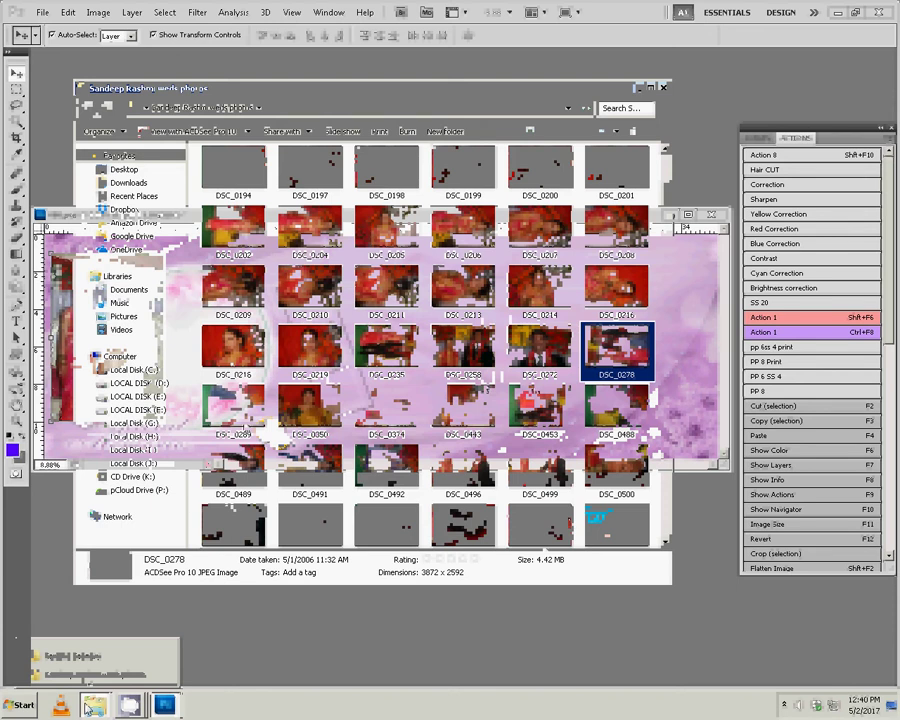
Place DSC_0289, the three girls photo, beside the family photo and close its original.
{"action": "key", "text": "Right"}
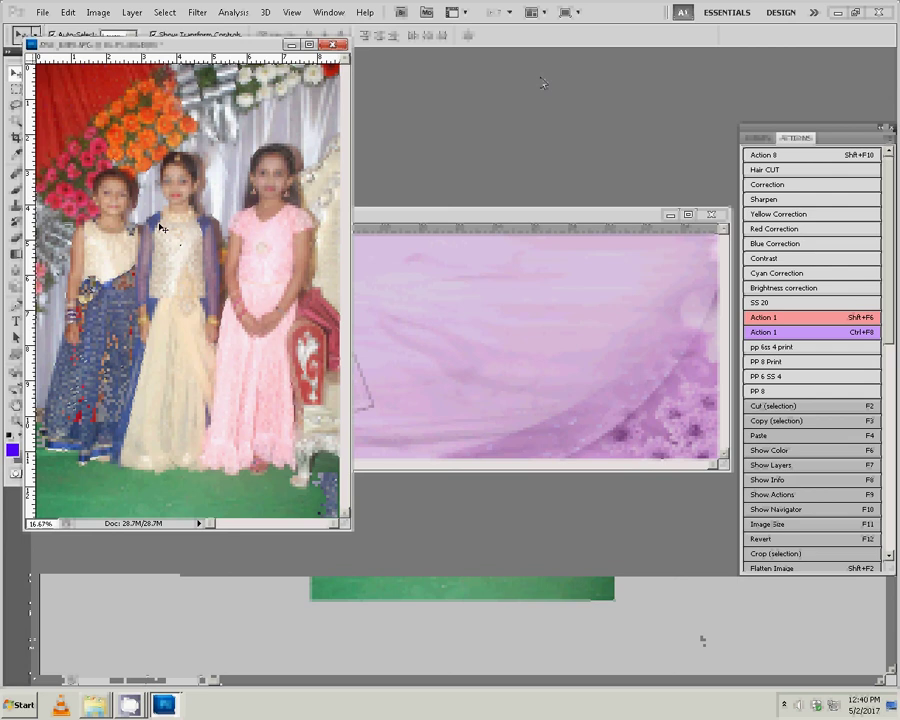
{"action": "left_click_drag", "start_coordinate": [114, 161], "coordinate": [426, 307]}
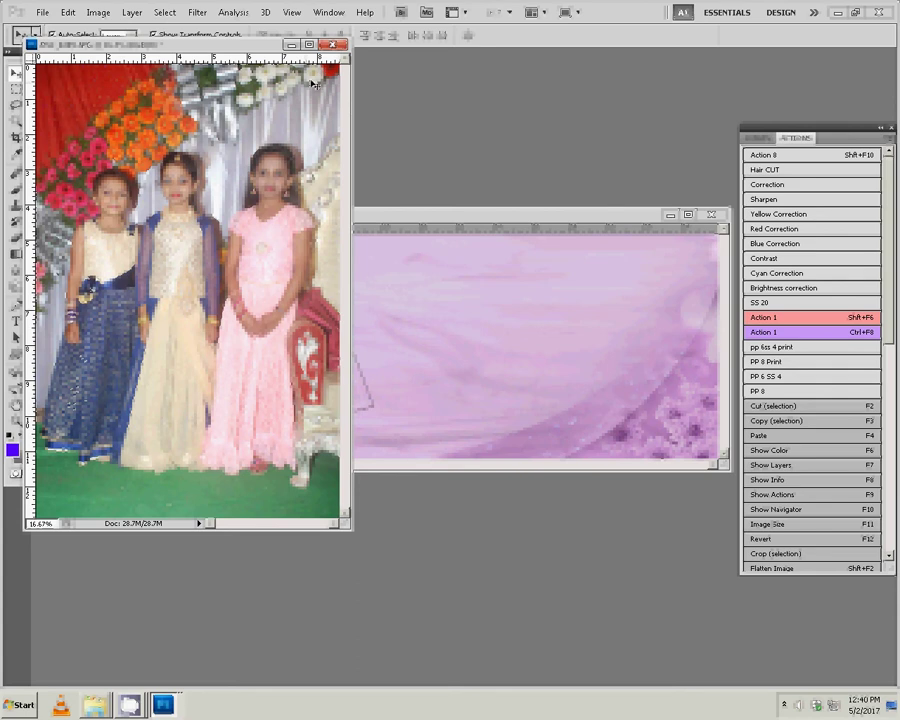
{"action": "left_click", "coordinate": [336, 46]}
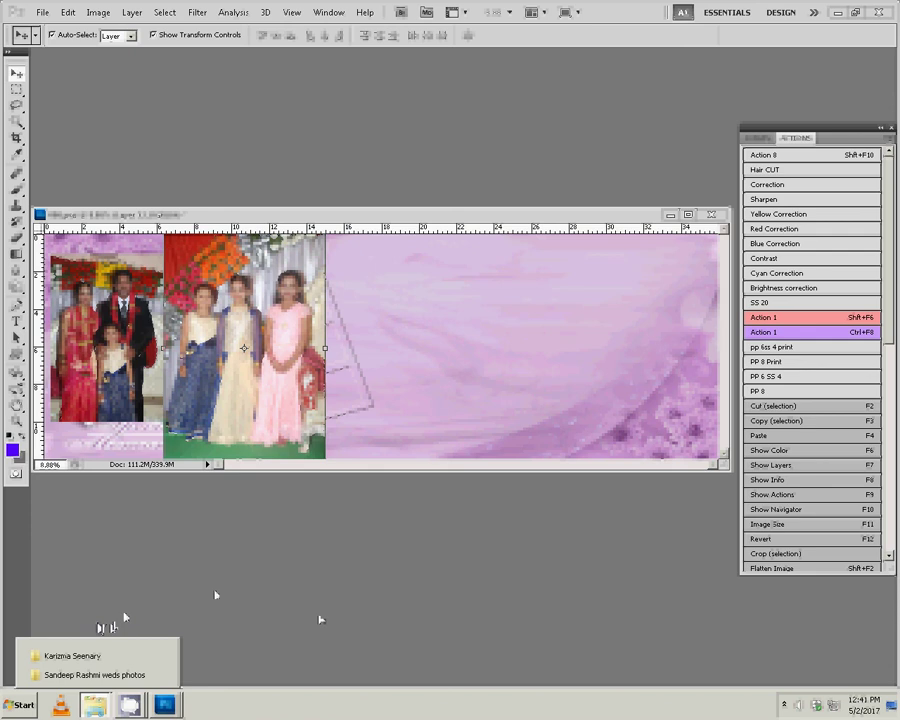
{"action": "left_click", "coordinate": [60, 675]}
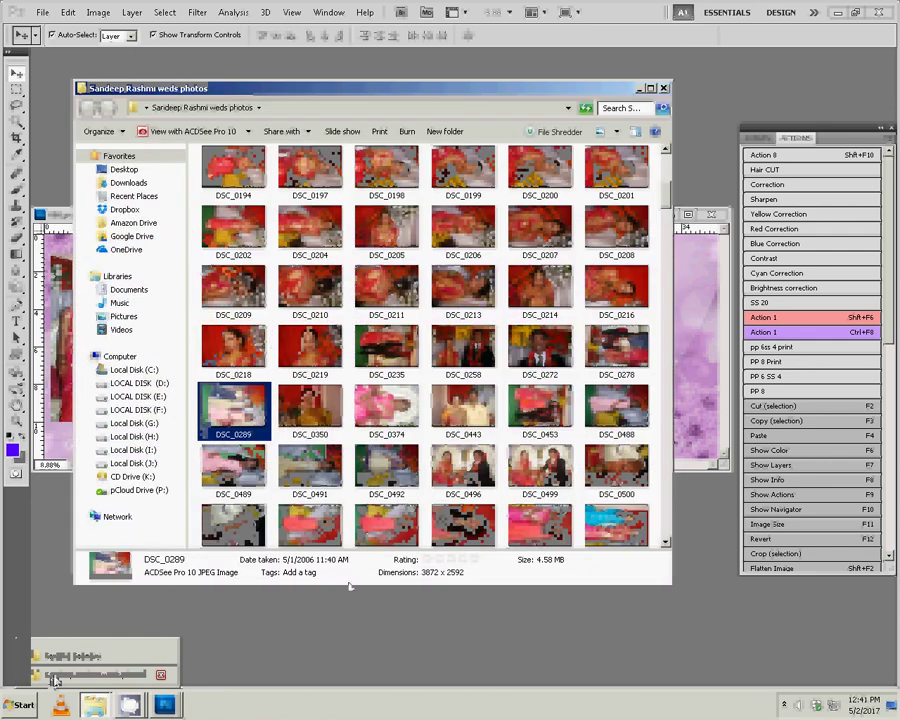
Open DSC_0374, inspect the seated woman's portrait zoomed in, and place it third on the template.
{"action": "left_click", "coordinate": [396, 408]}
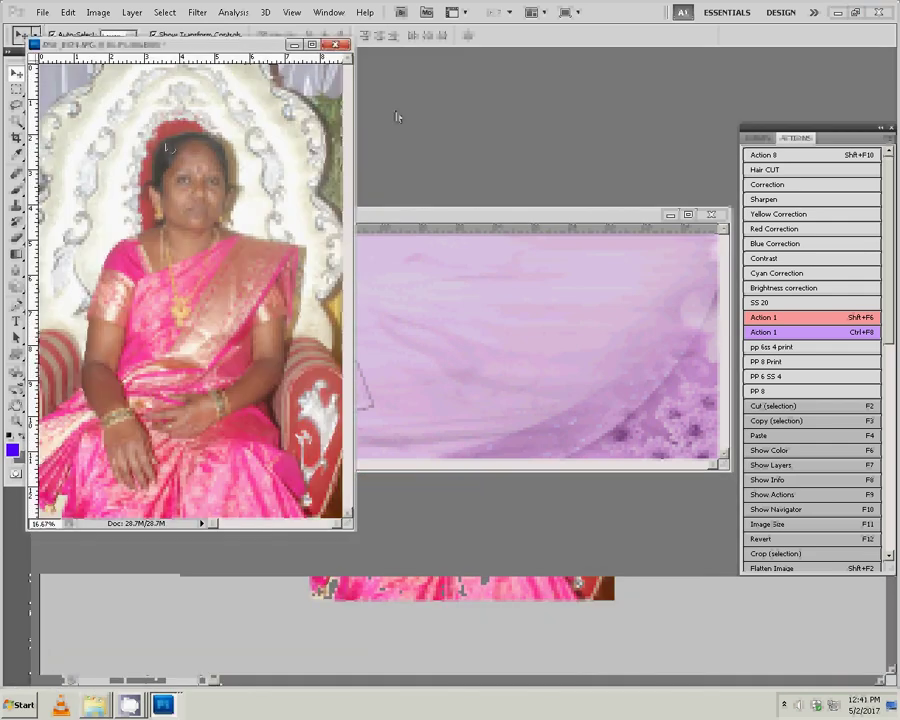
{"action": "key", "text": "z"}
{"action": "left_click", "coordinate": [168, 227]}
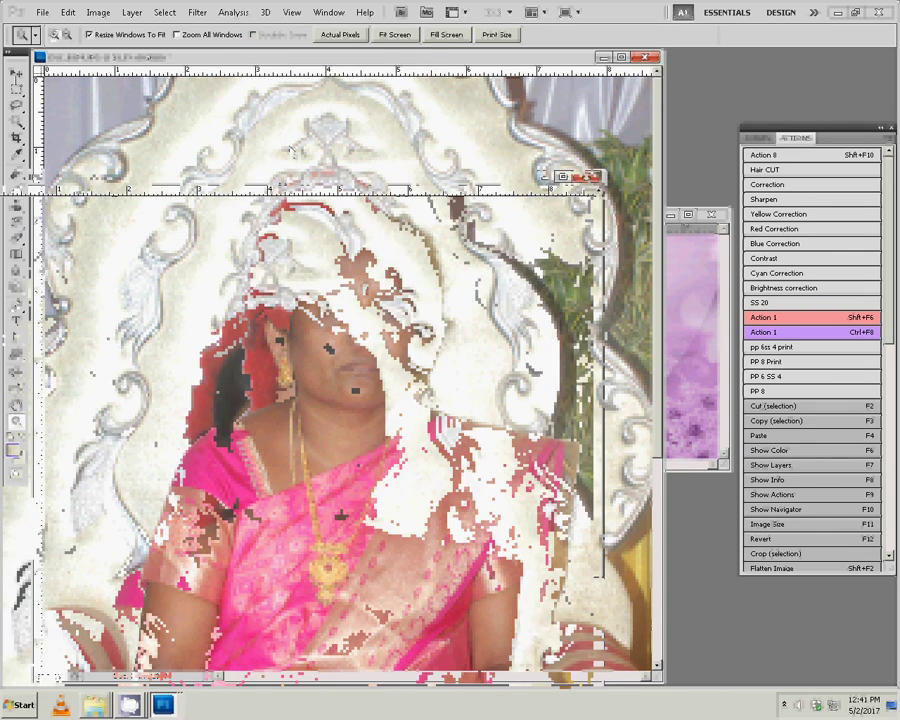
{"action": "key", "text": "v"}
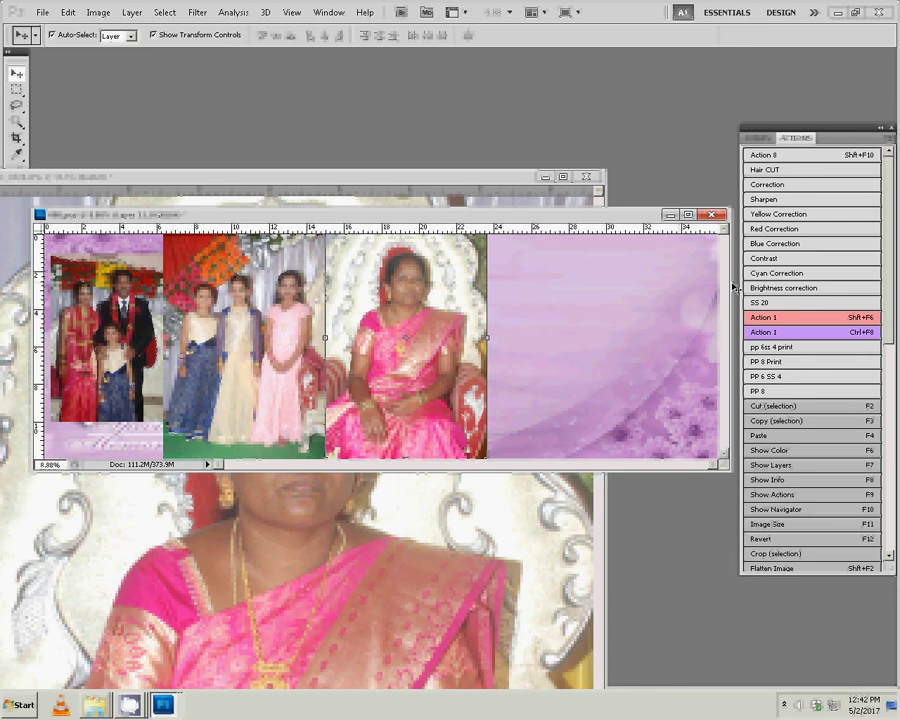
{"action": "left_click", "coordinate": [497, 178]}
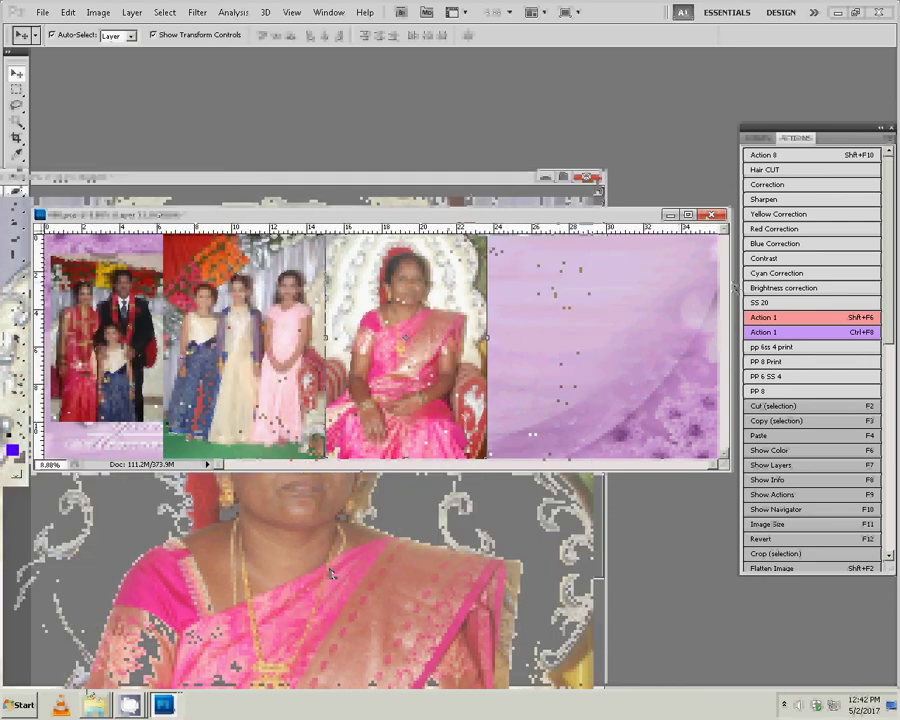
Open the three adults photo, run Action 8, place it fourth, and close it unsaved.
{"action": "key", "text": "alt+Tab"}
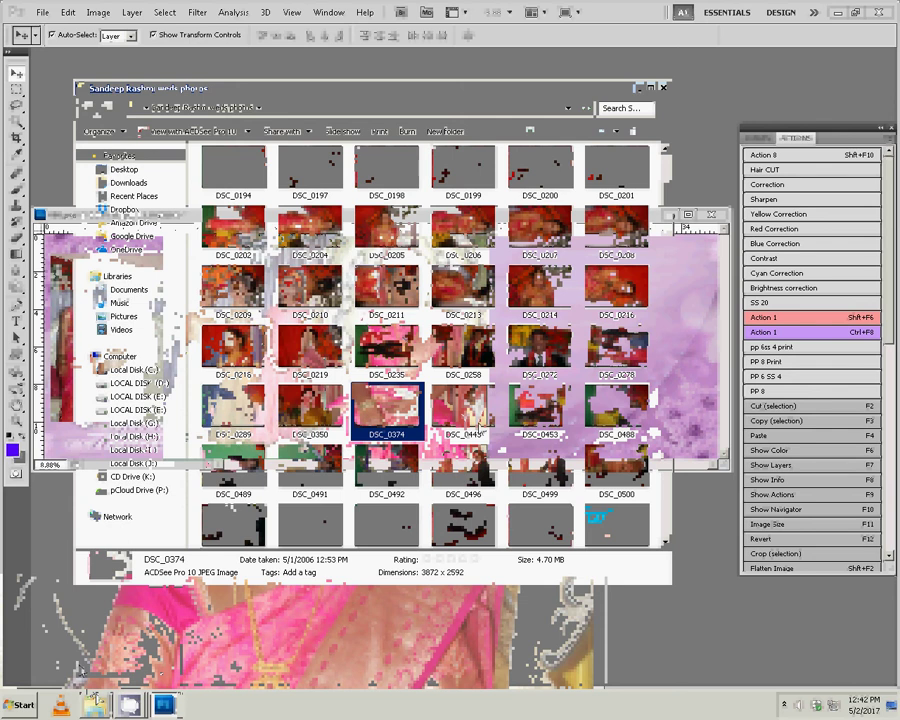
{"action": "left_click_drag", "start_coordinate": [559, 420], "coordinate": [392, 296]}
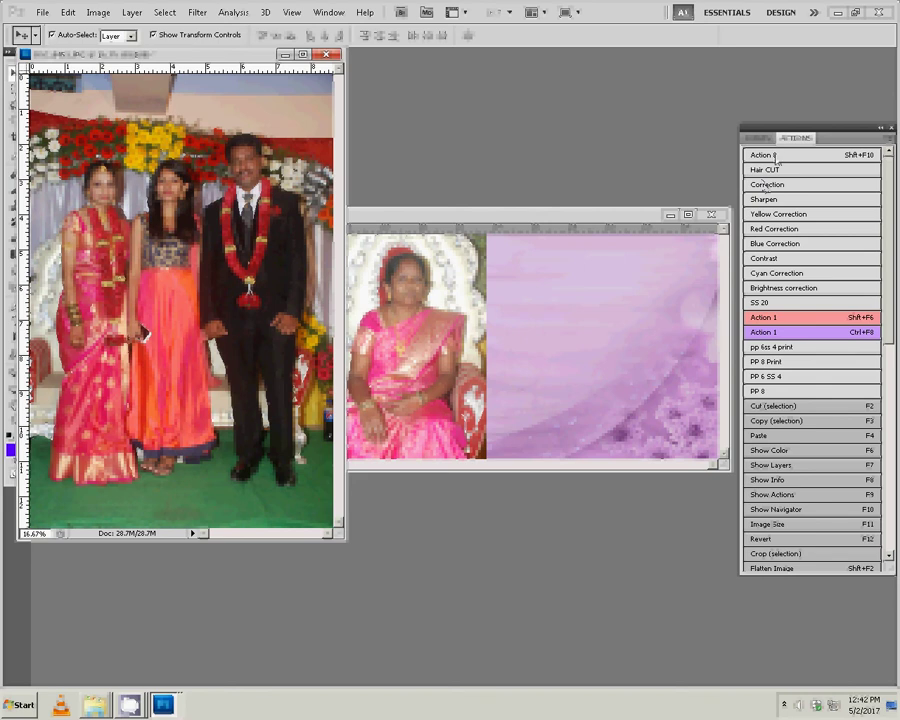
{"action": "left_click", "coordinate": [776, 158]}
{"action": "left_click_drag", "start_coordinate": [191, 235], "coordinate": [529, 308]}
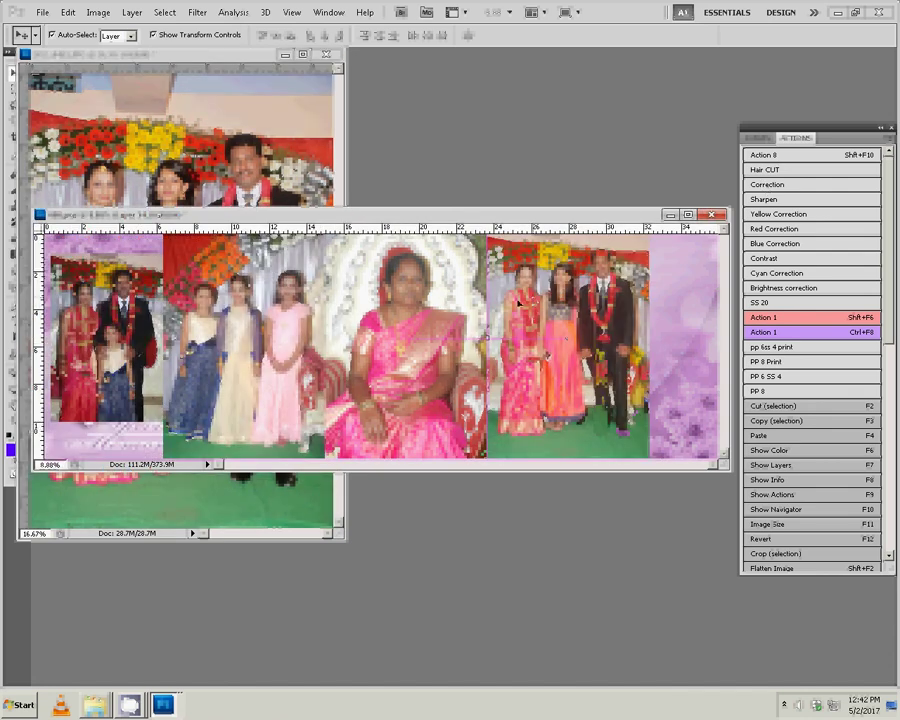
{"action": "left_click", "coordinate": [322, 57]}
{"action": "left_click", "coordinate": [434, 255]}
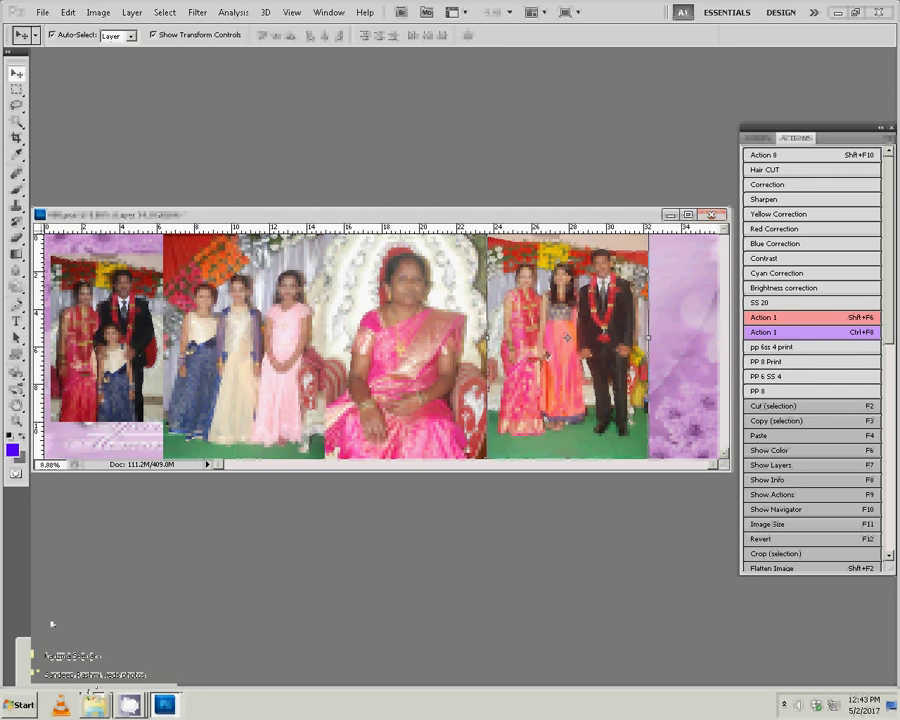
Select DSC_0488 in the wedding photos folder and return to Photoshop.
{"action": "key", "text": "alt+Tab"}
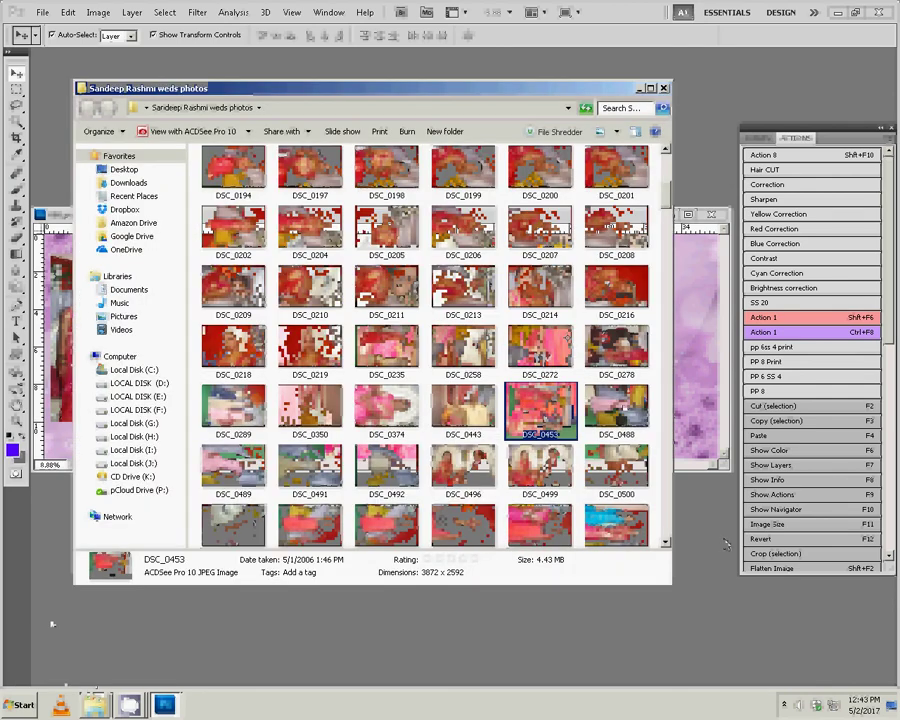
{"action": "key", "text": "Right"}
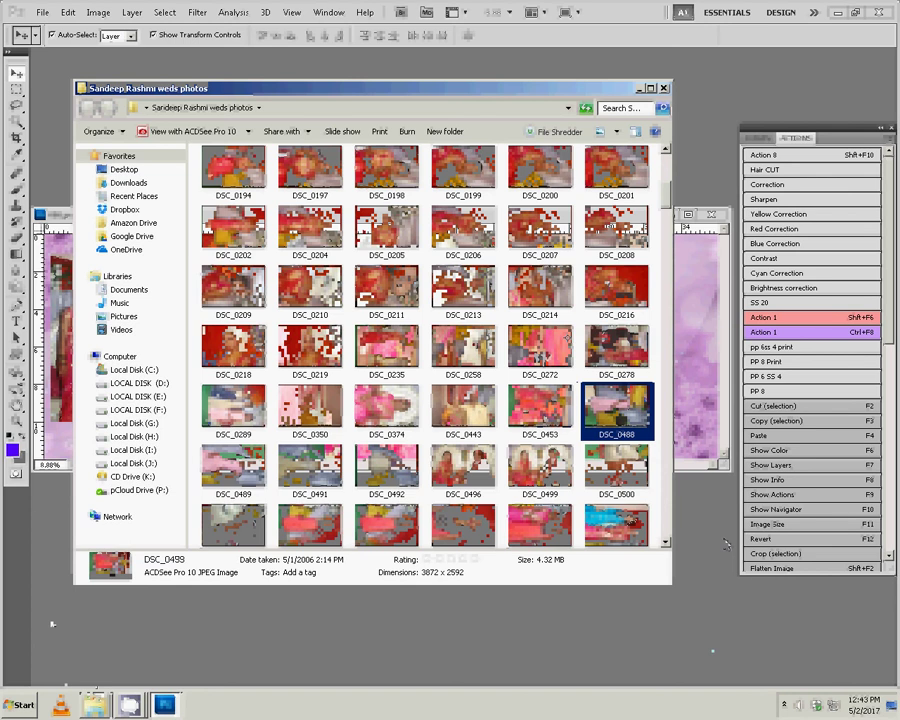
{"action": "key", "text": "alt+Tab"}
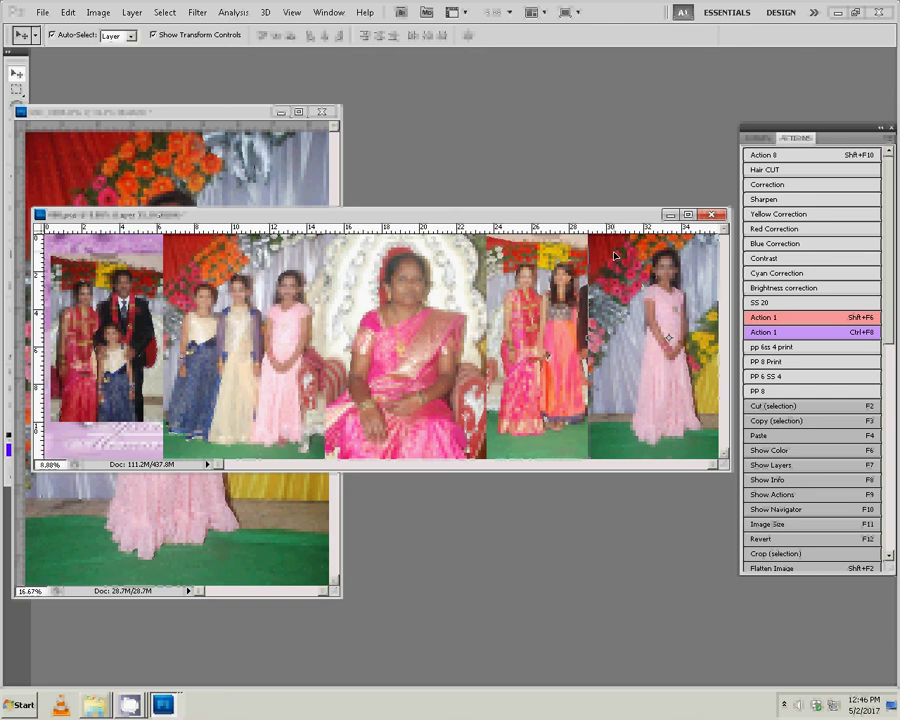
{"action": "mouse_move", "coordinate": [129, 705]}
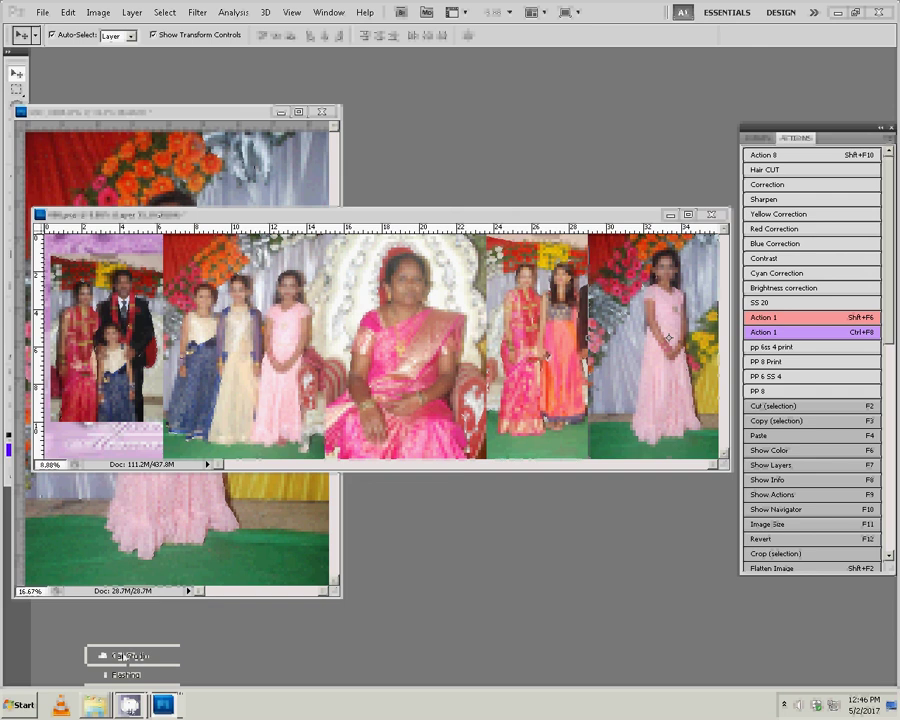
Scale the leftmost family photo with Free Transform to fill its section's full height.
{"action": "left_click", "coordinate": [118, 655]}
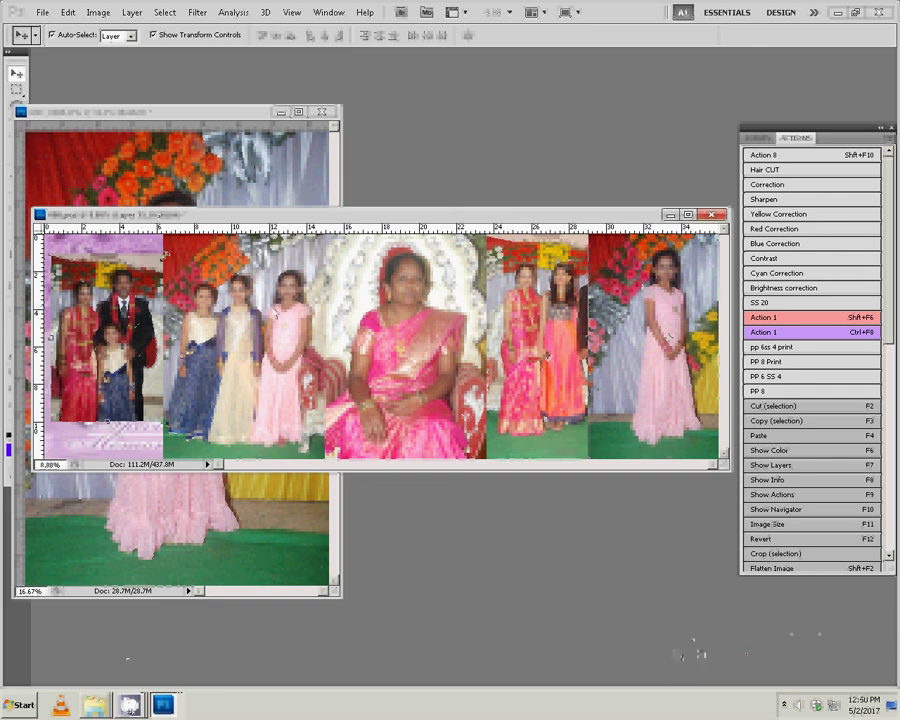
{"action": "key", "text": "ctrl+t"}
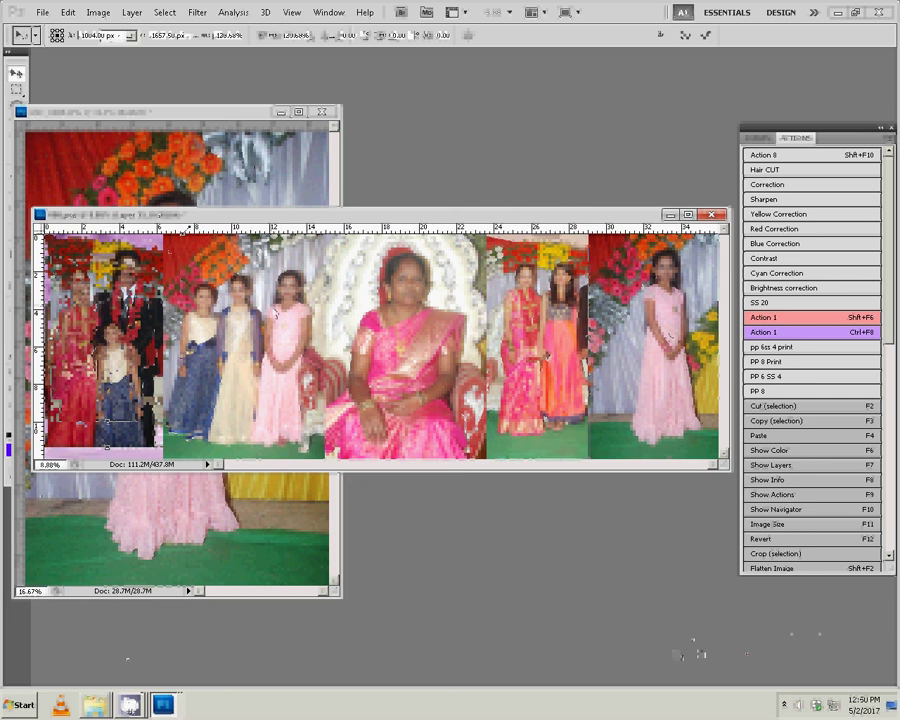
{"action": "left_click_drag", "start_coordinate": [162, 239], "coordinate": [184, 238]}
{"action": "key", "text": "Return"}
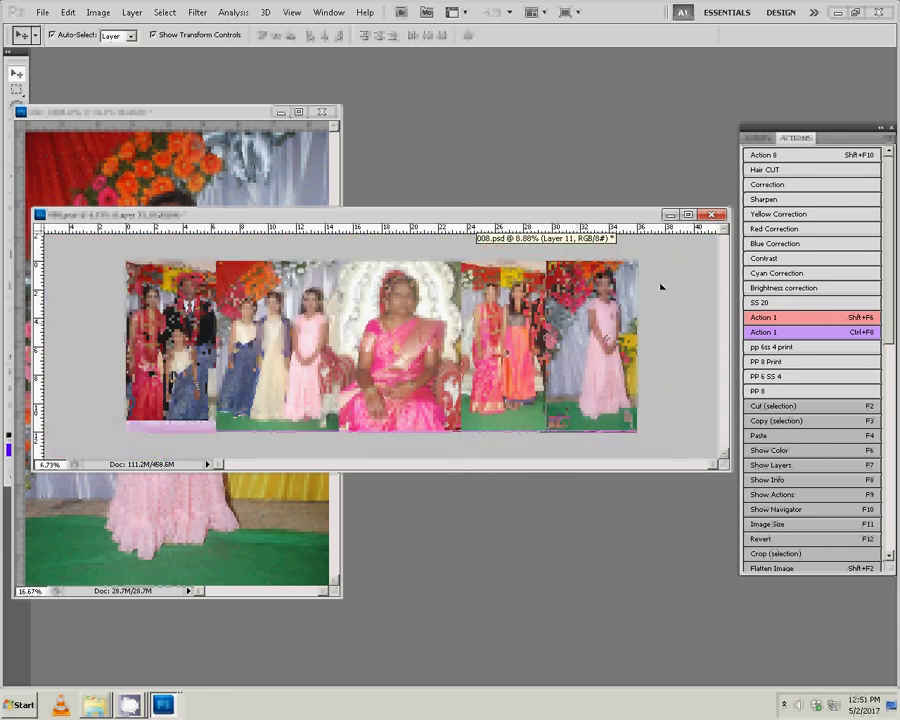
{"action": "key", "text": "e"}
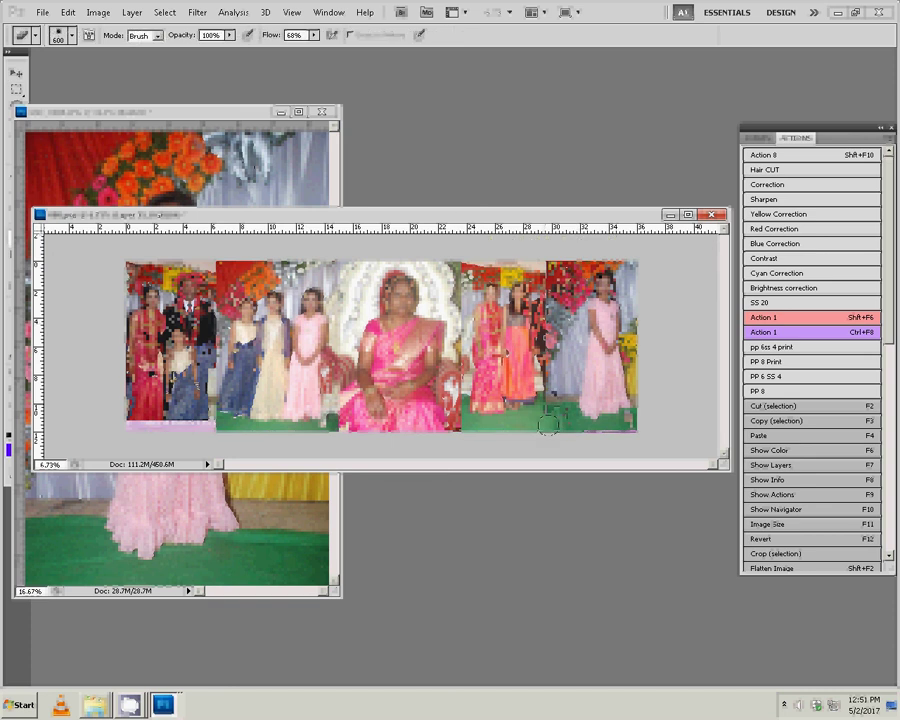
Erase the pink-dress photo's left edge to reveal the groom and flowers, then zoom in to check.
{"action": "left_click_drag", "start_coordinate": [548, 425], "coordinate": [556, 325]}
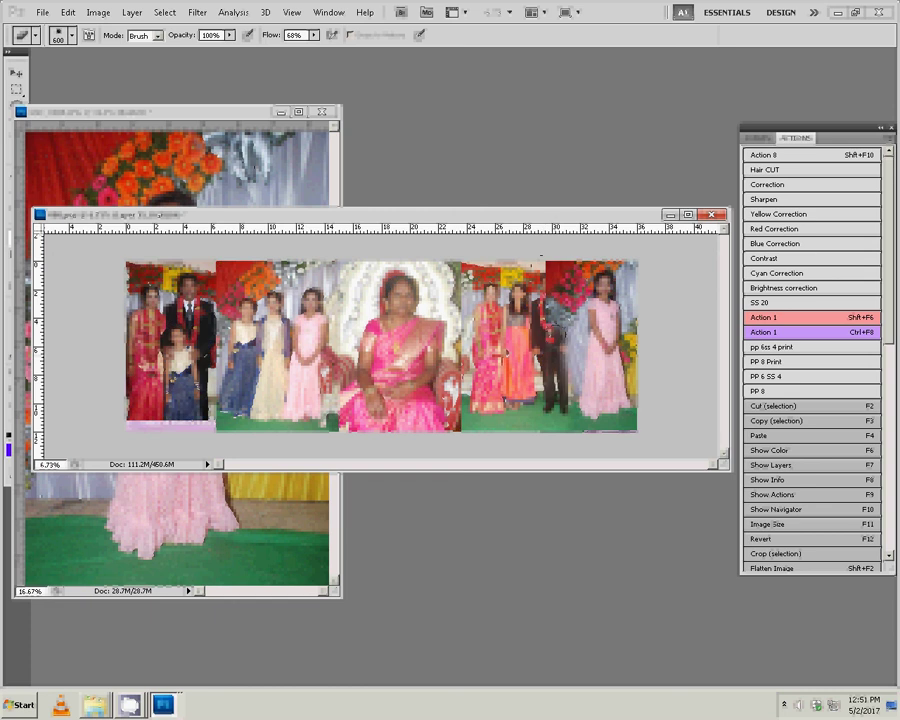
{"action": "left_click_drag", "start_coordinate": [552, 295], "coordinate": [552, 268]}
{"action": "key", "text": "z"}
{"action": "left_click", "coordinate": [572, 332]}
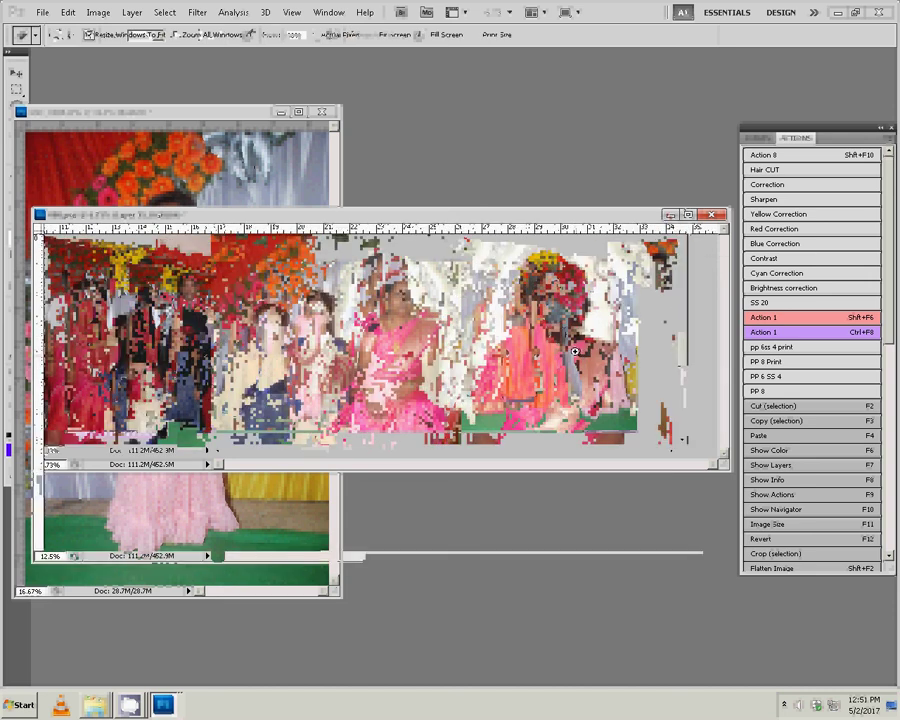
{"action": "left_click", "coordinate": [553, 399]}
{"action": "left_click", "coordinate": [548, 396]}
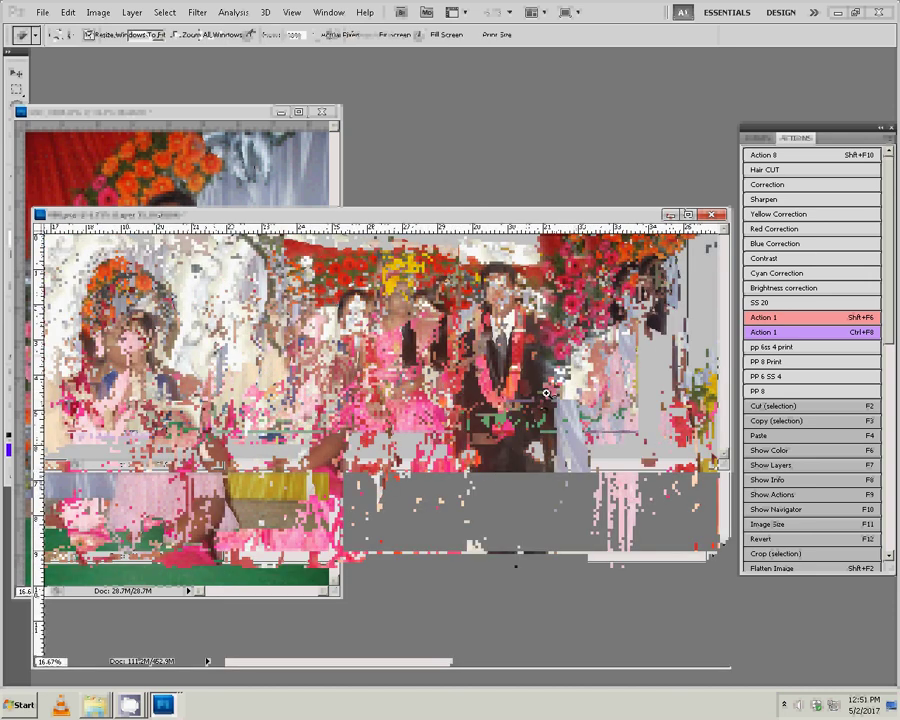
{"action": "key", "text": "v"}
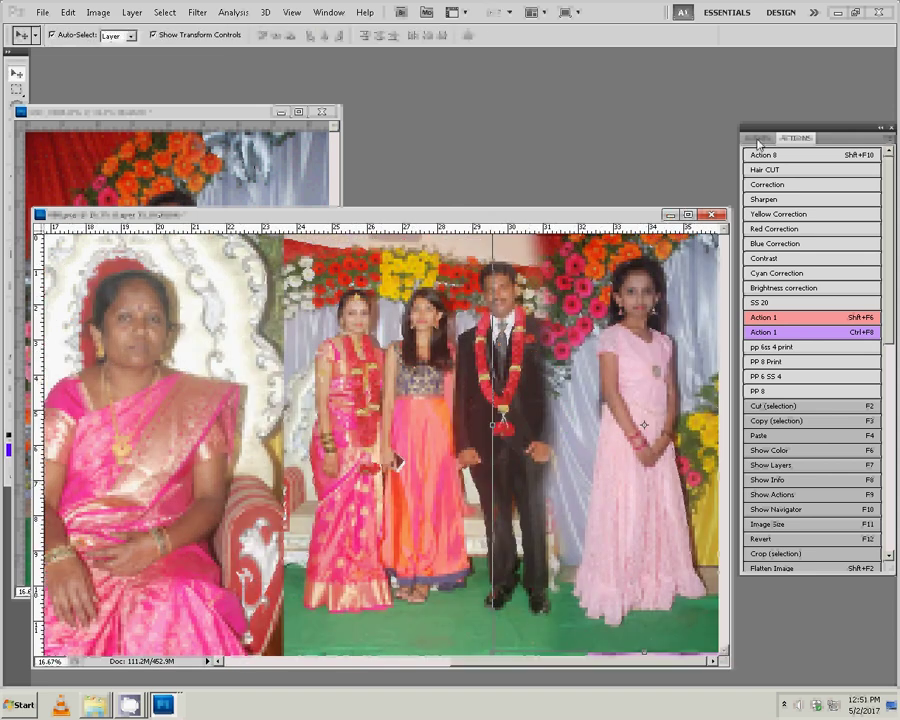
{"action": "left_click", "coordinate": [757, 139]}
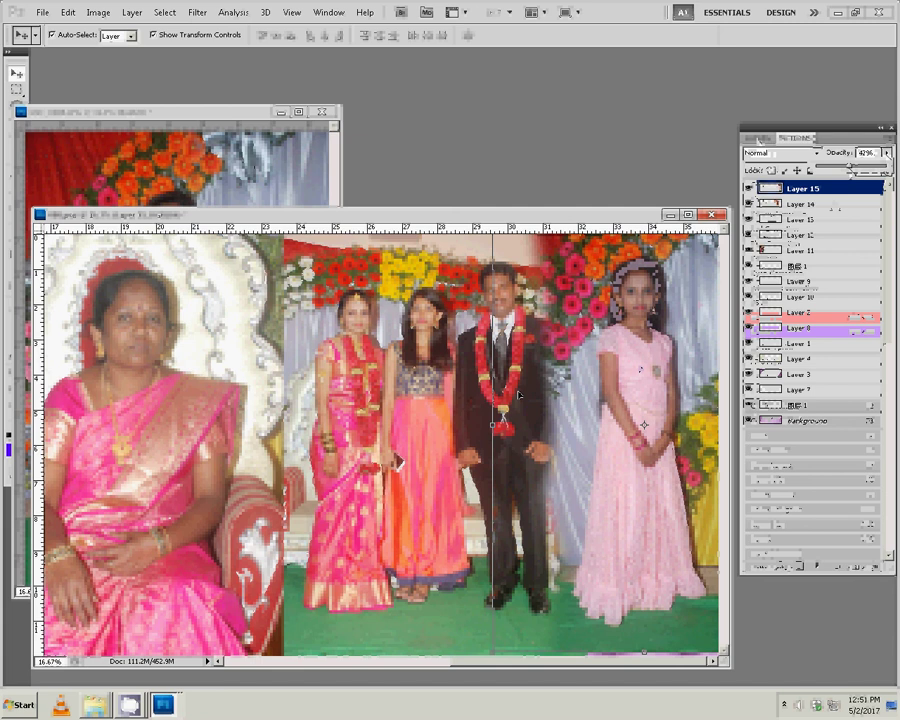
Shift the couple's group photo (Layer 14) slightly left.
{"action": "key", "text": "b"}
{"action": "key", "text": "v"}
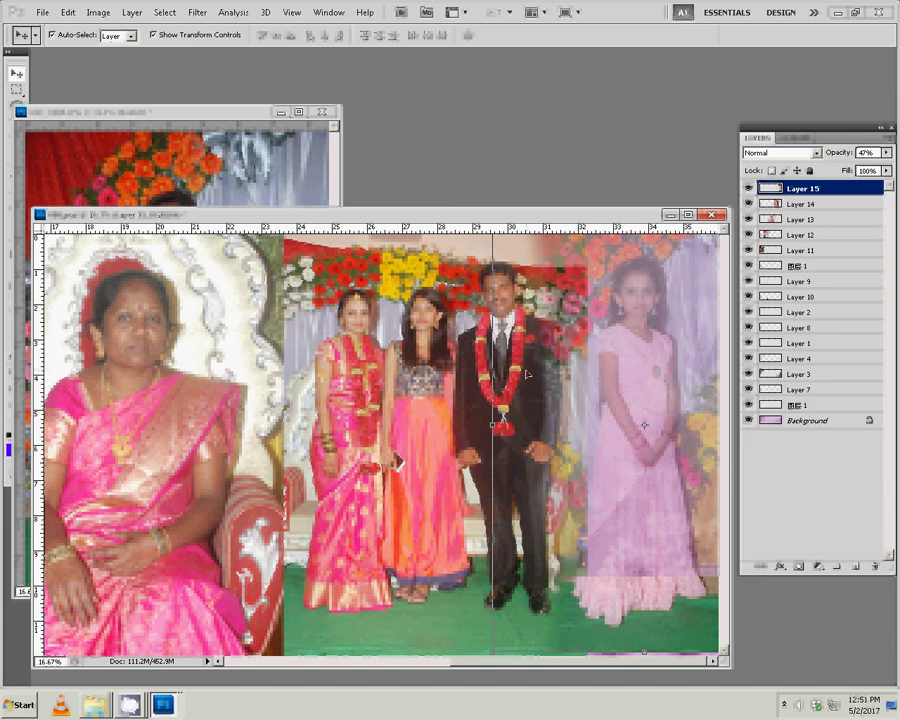
{"action": "left_click_drag", "start_coordinate": [527, 374], "coordinate": [476, 381]}
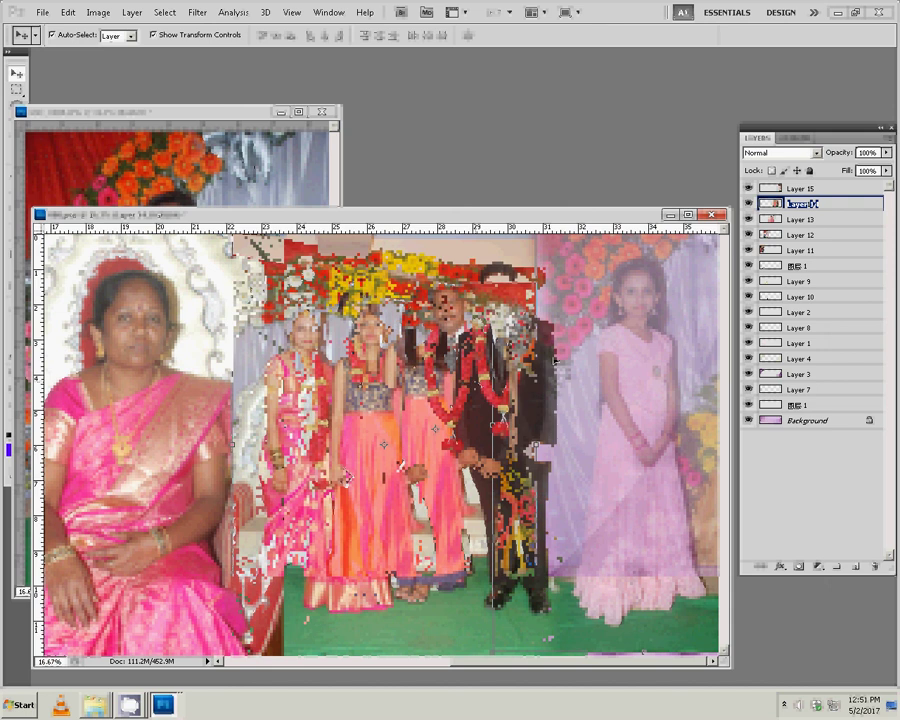
Try a small full-flow brush stroke over the groom's face, then undo it.
{"action": "key", "text": "b"}
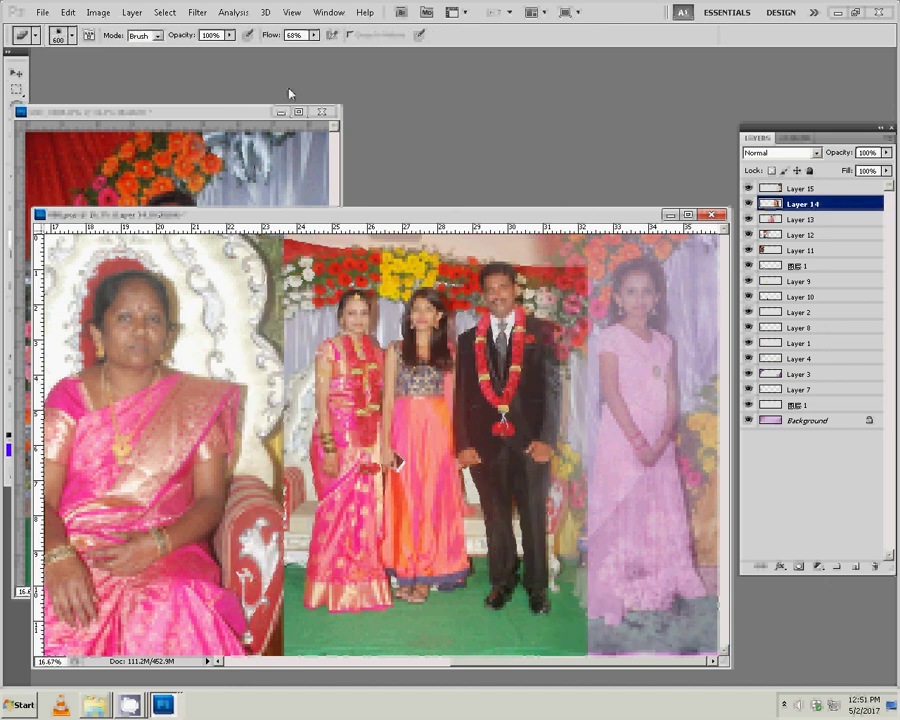
{"action": "mouse_move", "coordinate": [314, 35]}
{"action": "left_mouse_down"}
{"action": "mouse_move", "coordinate": [368, 55]}
{"action": "mouse_move", "coordinate": [362, 83]}
{"action": "left_mouse_up"}
{"action": "key", "text": "bracketleft"}
{"action": "key", "text": "bracketleft"}
{"action": "left_click_drag", "start_coordinate": [490, 272], "coordinate": [488, 305]}
{"action": "key", "text": "ctrl+z"}
{"action": "key", "text": "v"}
Fit the page on screen and fade the pink-dress girl's layer to about 18% opacity.
{"action": "key", "text": "alt+bracketright"}
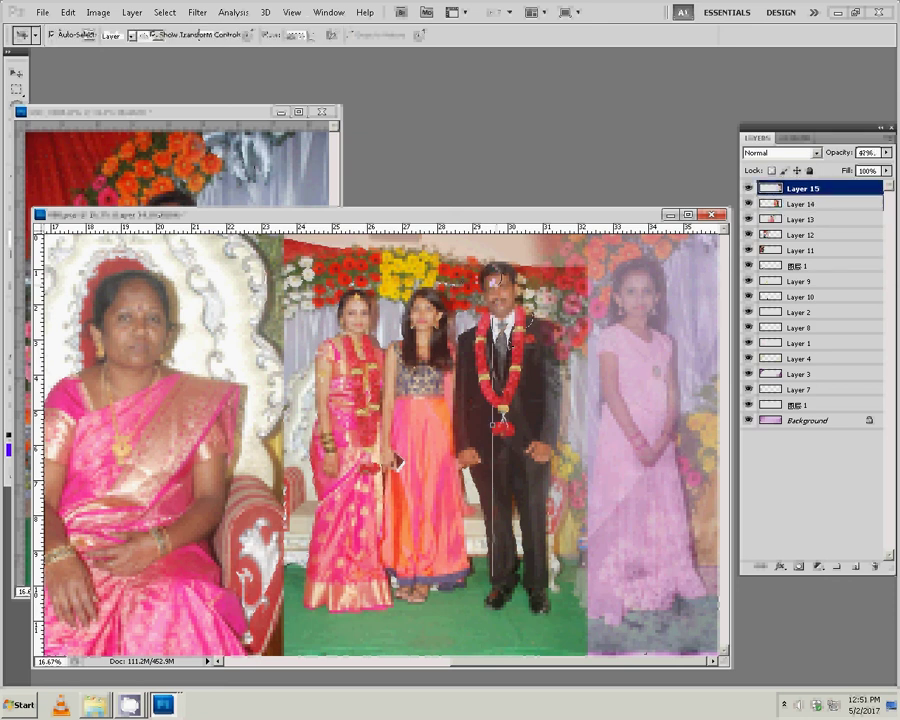
{"action": "key", "text": "b"}
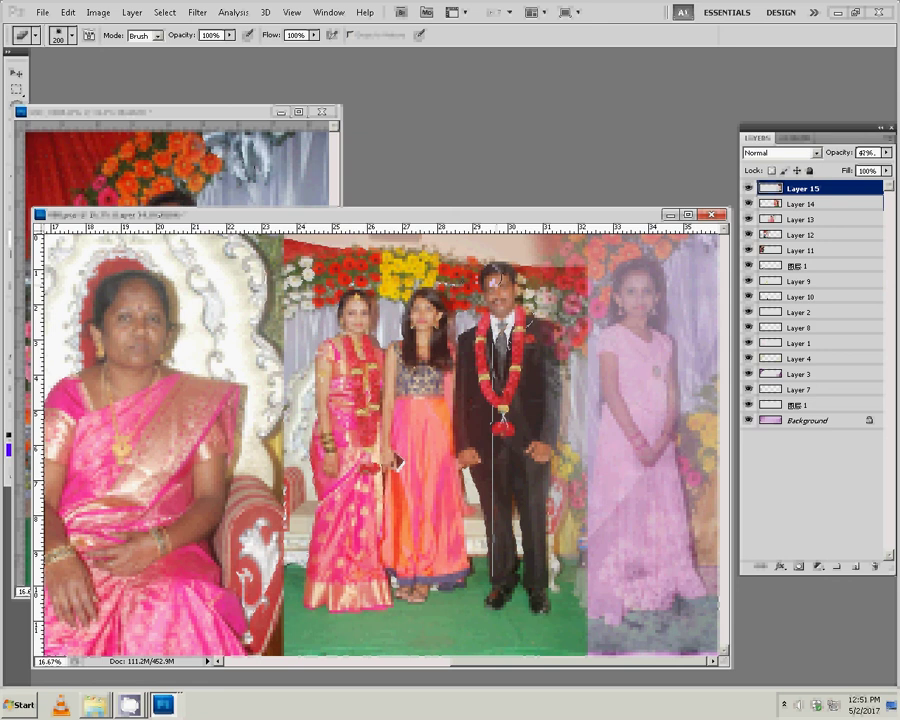
{"action": "key", "text": "Down"}
{"action": "key", "text": "Down"}
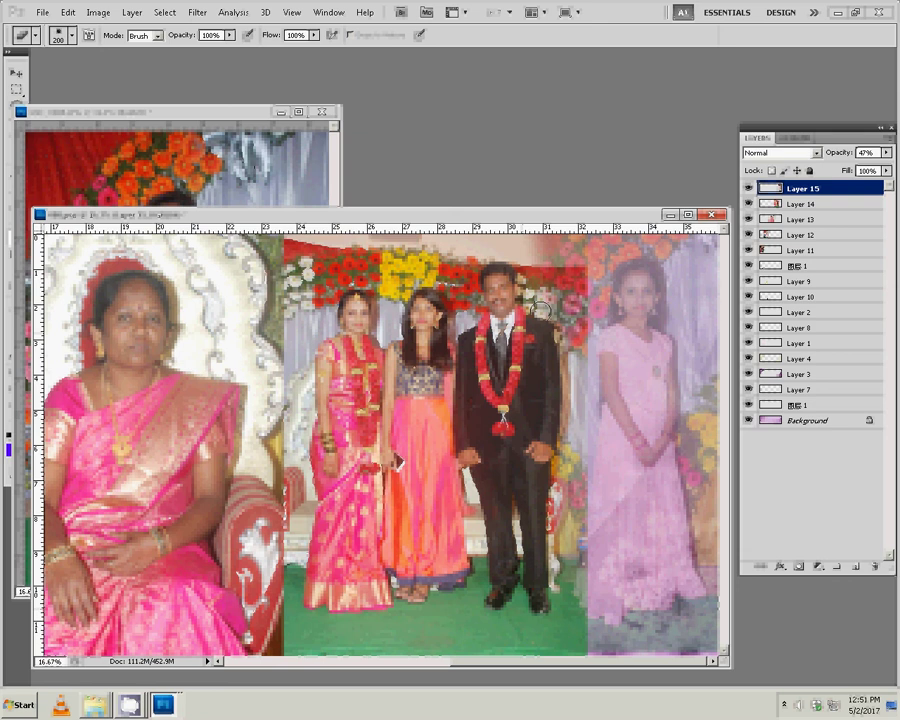
{"action": "key", "text": "z"}
{"action": "right_click", "coordinate": [540, 338]}
{"action": "left_click", "coordinate": [553, 344]}
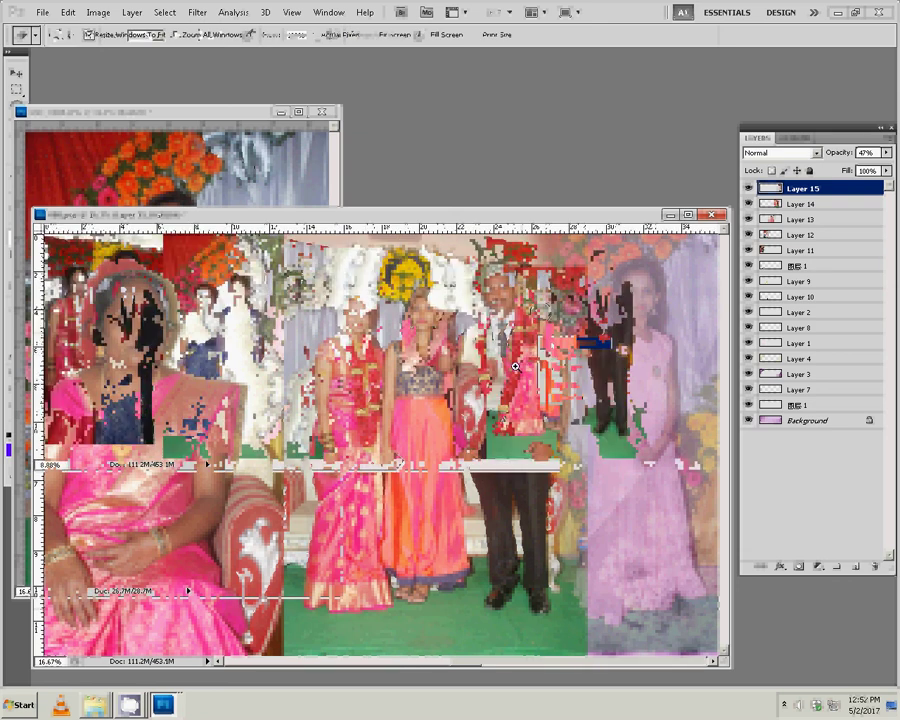
{"action": "key", "text": "v"}
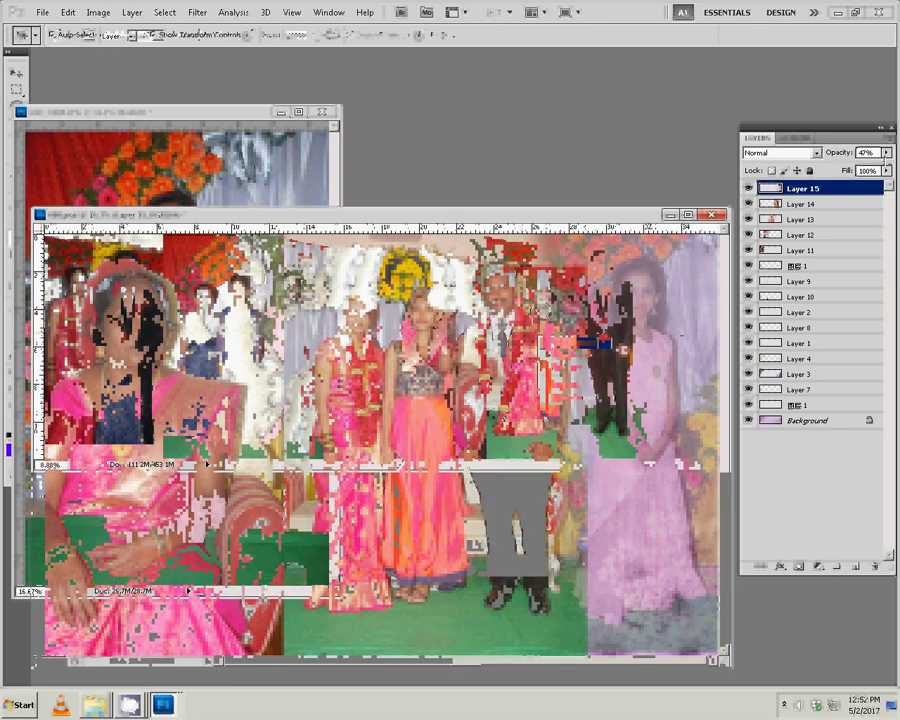
{"action": "left_click", "coordinate": [886, 153]}
{"action": "mouse_move", "coordinate": [850, 165]}
{"action": "left_mouse_down"}
{"action": "mouse_move", "coordinate": [800, 180]}
{"action": "mouse_move", "coordinate": [890, 166]}
{"action": "left_mouse_up"}
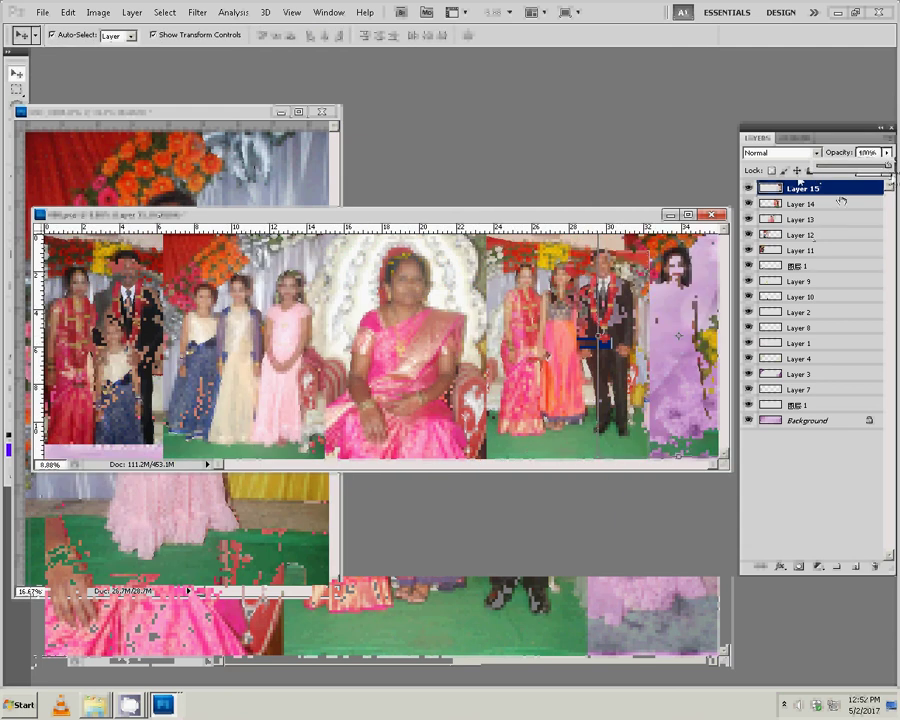
{"action": "left_click", "coordinate": [433, 323]}
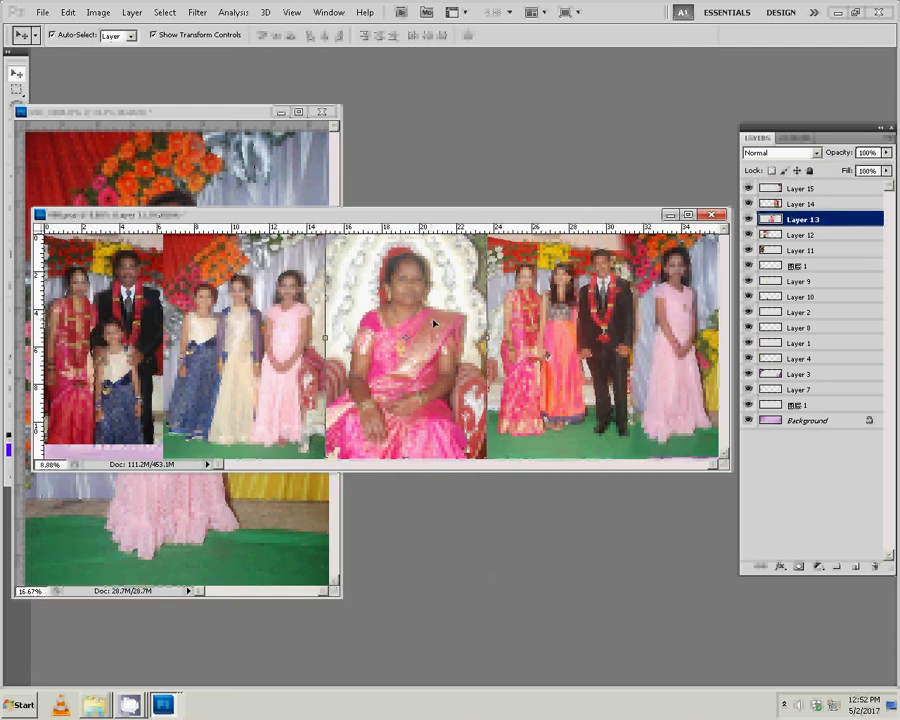
{"action": "key", "text": "b"}
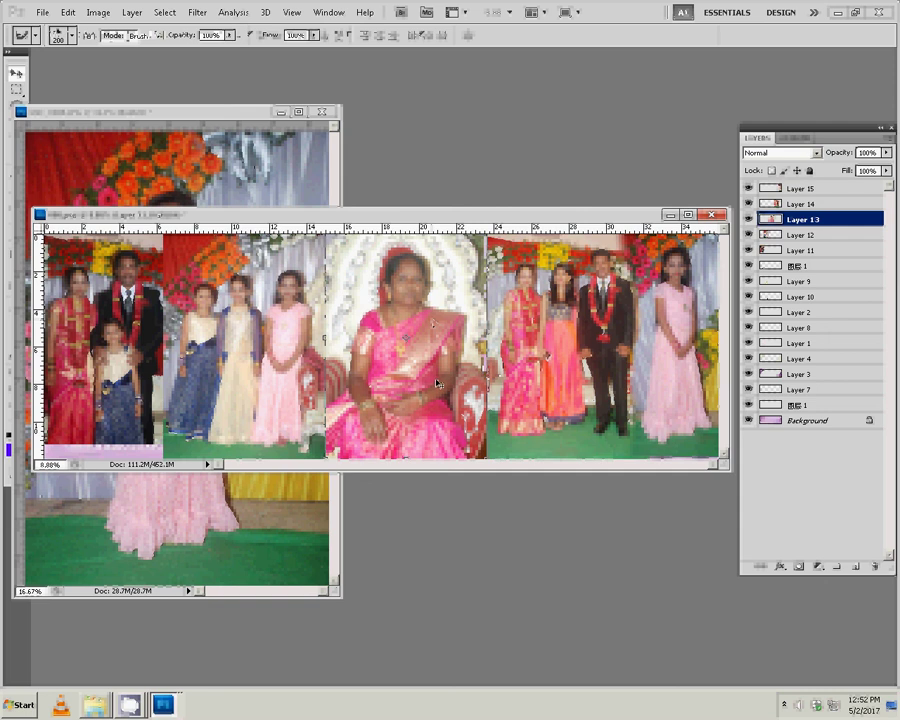
{"action": "key", "text": "z"}
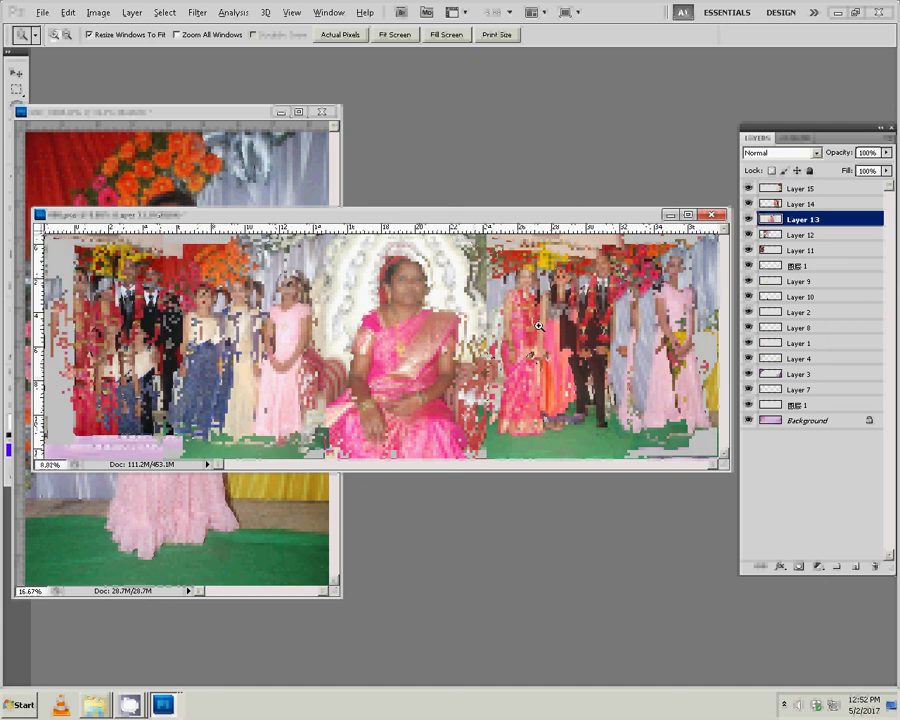
{"action": "key", "text": "v"}
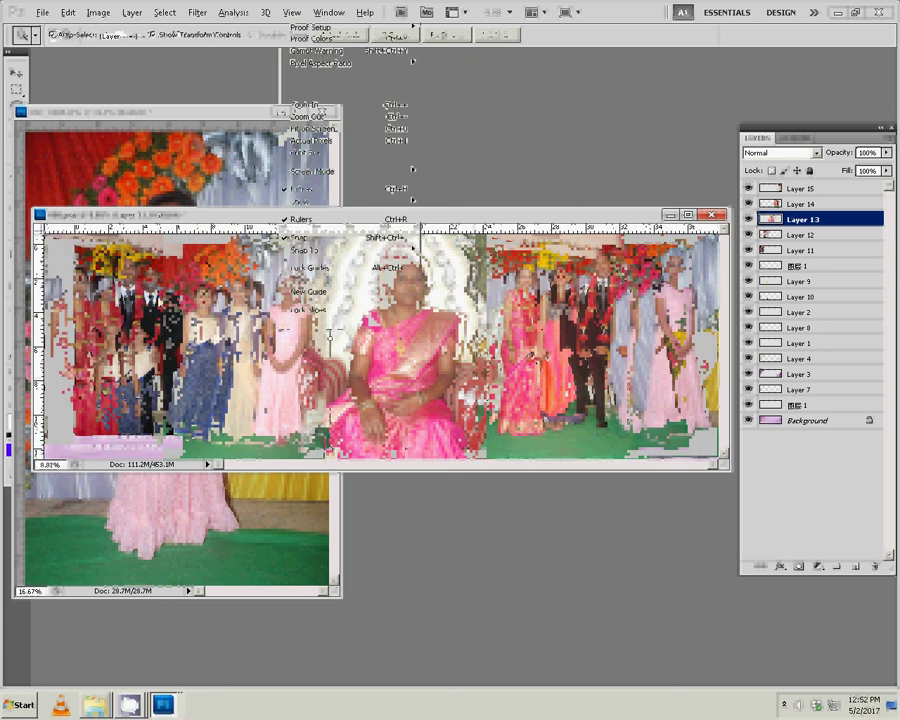
{"action": "key", "text": "alt+v"}
{"action": "left_click", "coordinate": [125, 300]}
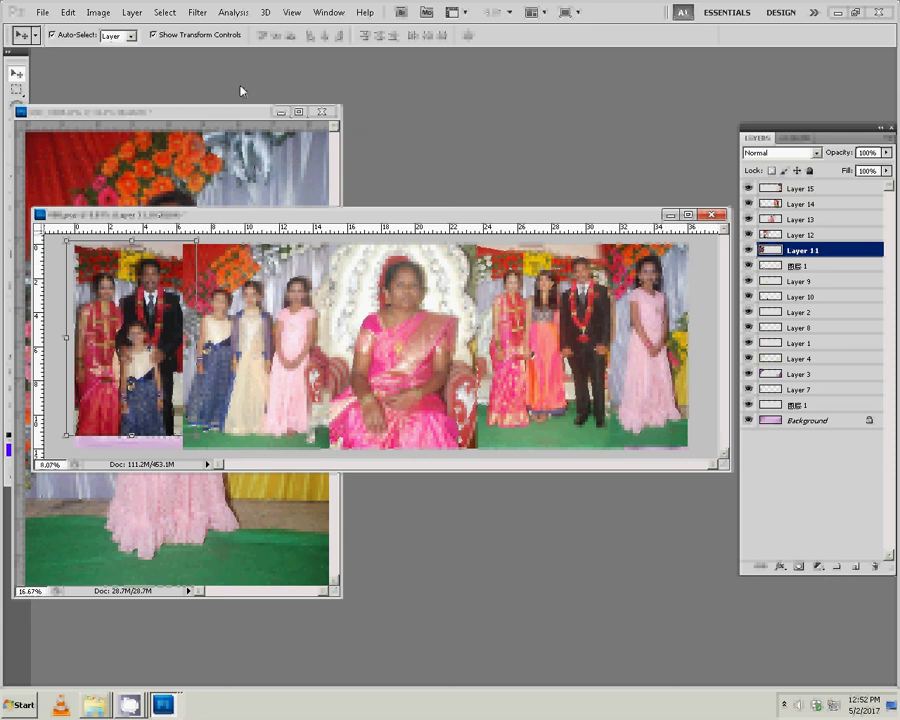
Dismiss the View menu and select the leftmost family photo (Layer 11) with transform controls showing.
{"action": "left_click", "coordinate": [128, 703]}
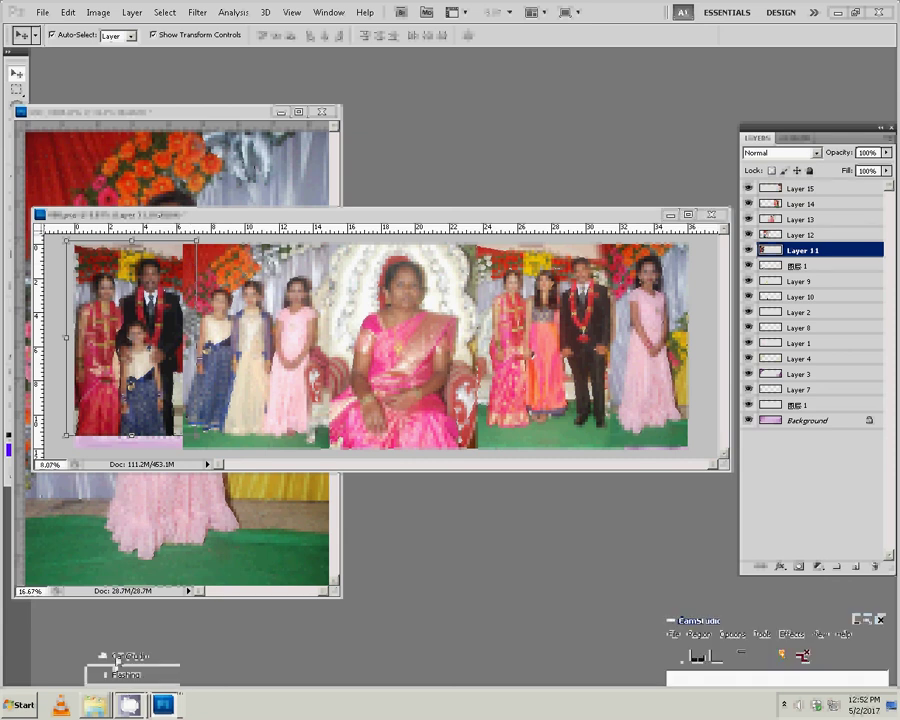